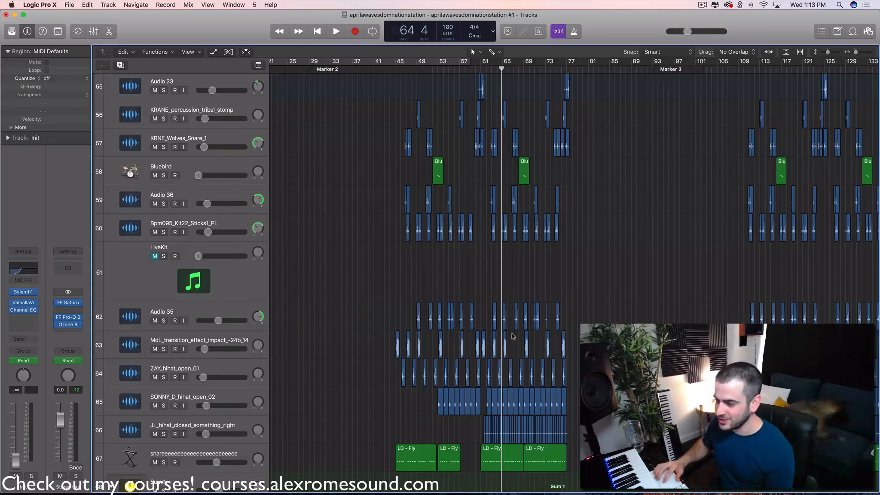
Step: Set the cycle range from bar 37 to about bar 75, play the section back, and stop with the cycle turned off
scroll(512, 336, up, 20)
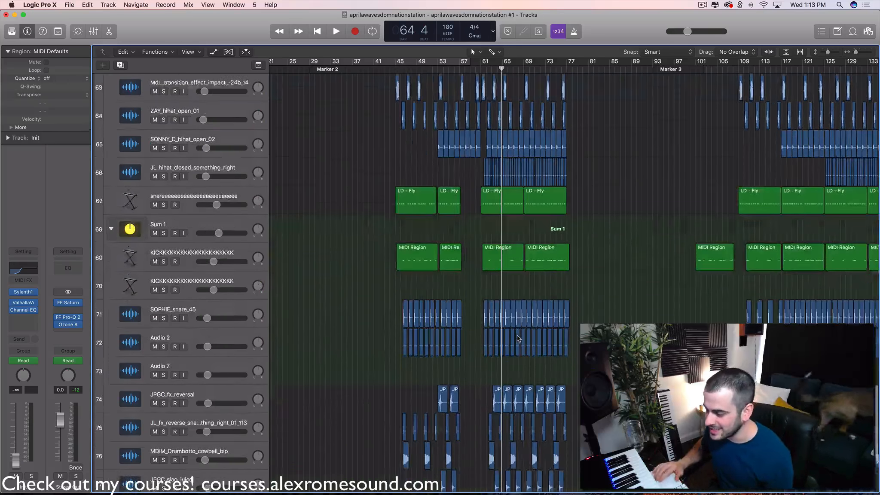
scroll(480, 241, up, 5)
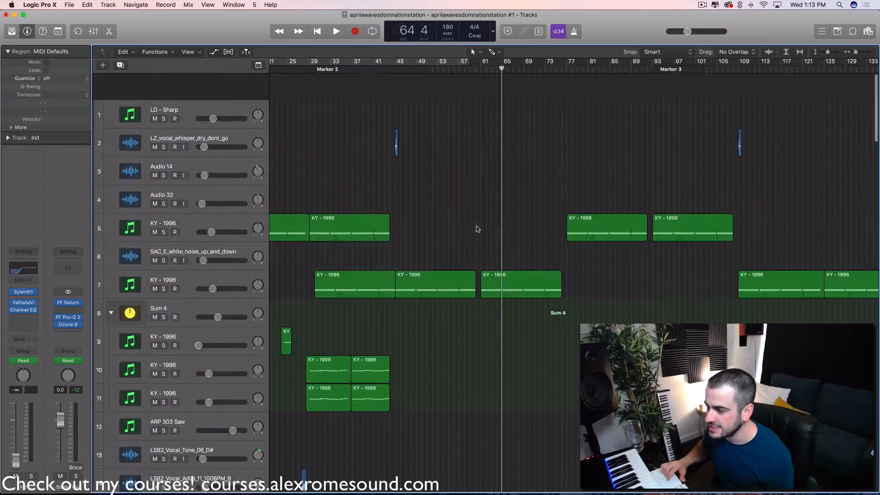
scroll(479, 228, left, 3)
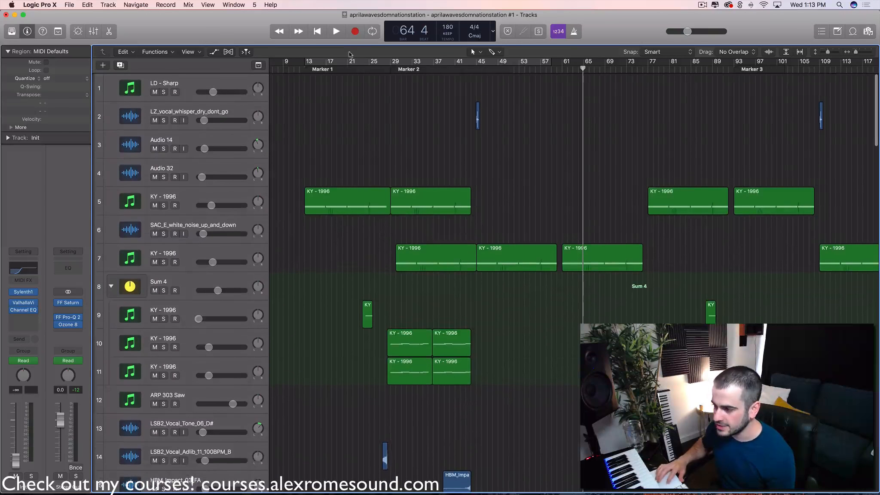
drag(435, 61, 642, 73)
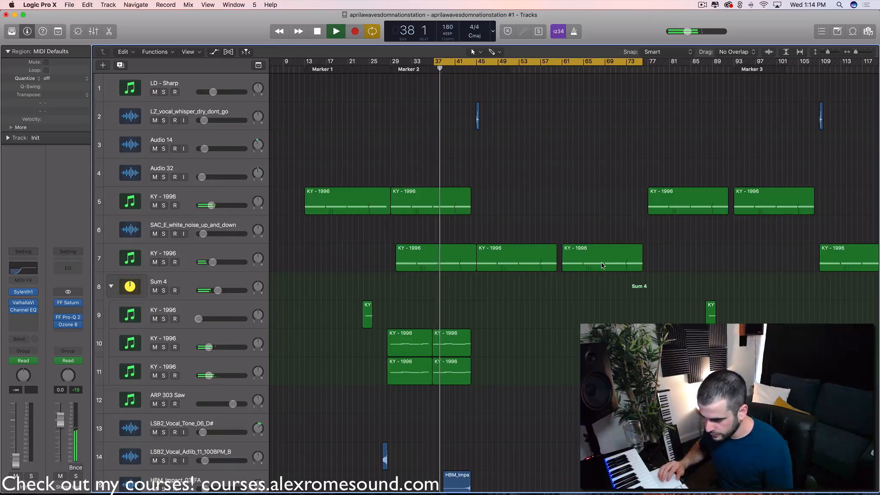
scroll(531, 319, down, 5)
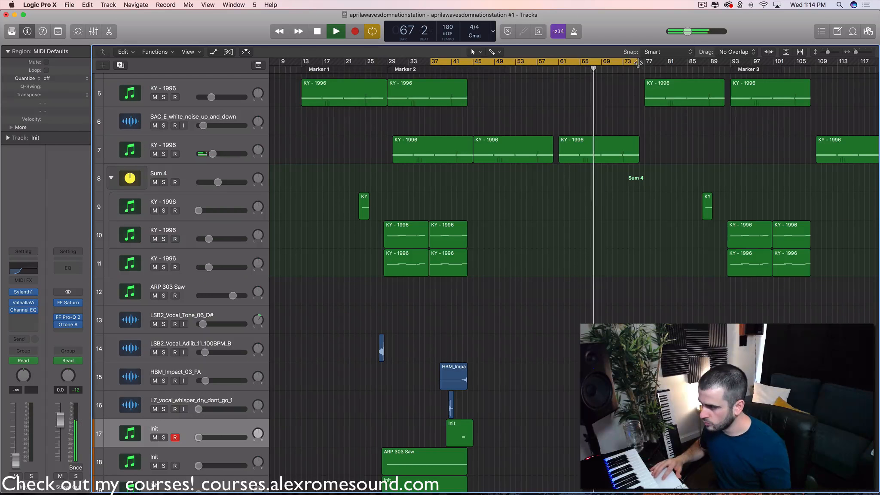
click(638, 63)
scroll(619, 101, down, 3)
scroll(620, 102, right, 3)
key(space)
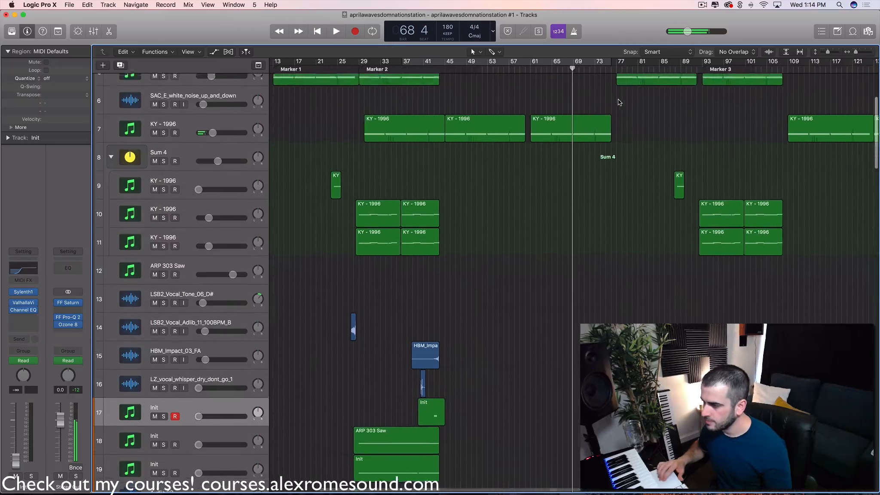
Step: Set the cycle range to run from about bar 60 to bar 77
scroll(619, 101, up, 5)
scroll(617, 102, right, 3)
key(c)
drag(476, 61, 562, 62)
key(c)
drag(474, 61, 562, 62)
Step: Examine the layered kick, snare, clap, hi-hat and percussion tracks within the cycled section of the arrangement
scroll(586, 236, down, 15)
scroll(586, 236, down, 15)
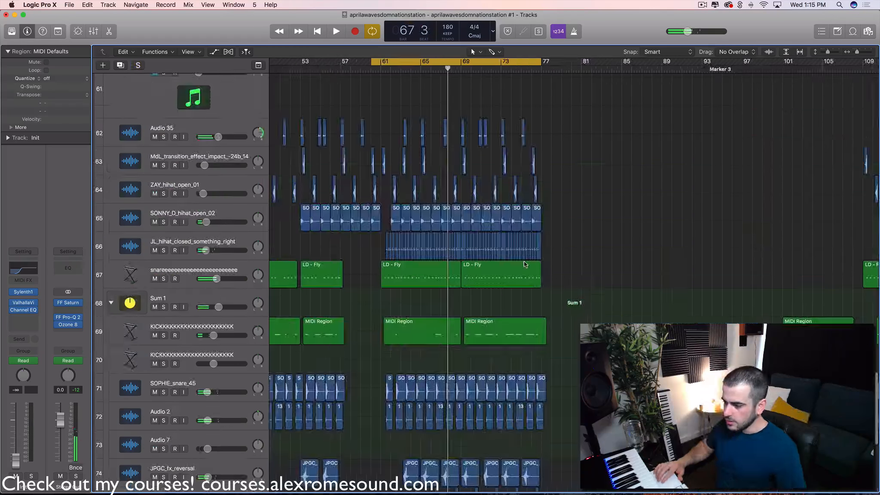
scroll(524, 261, down, 10)
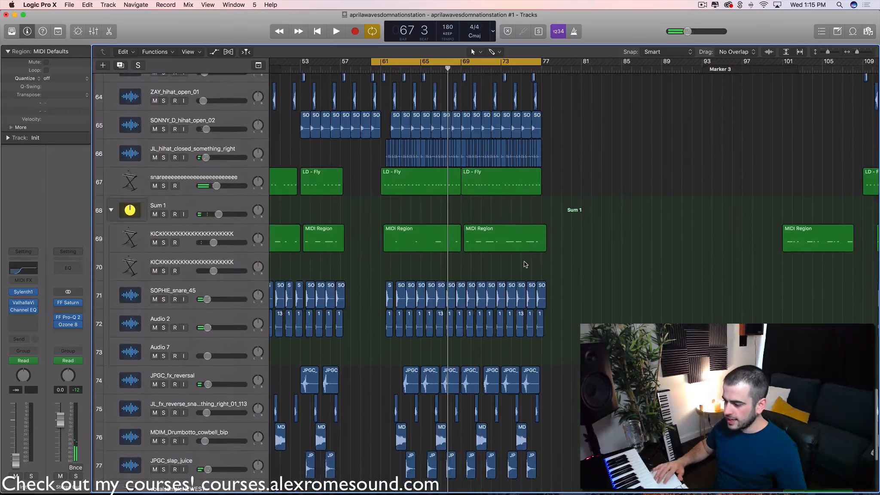
scroll(524, 264, down, 5)
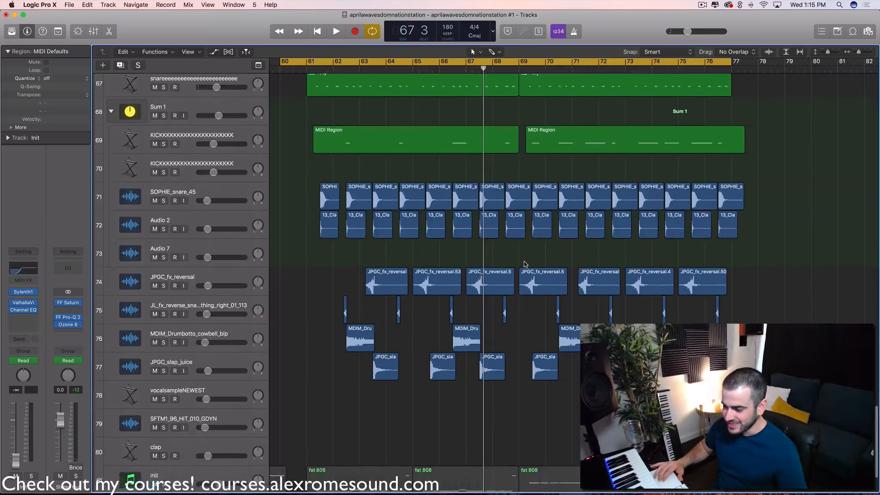
scroll(524, 264, up, 5)
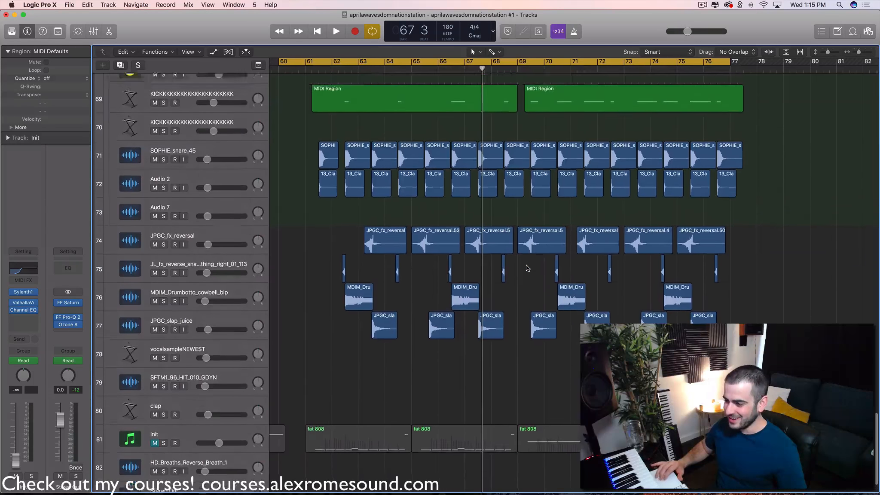
scroll(527, 268, up, 5)
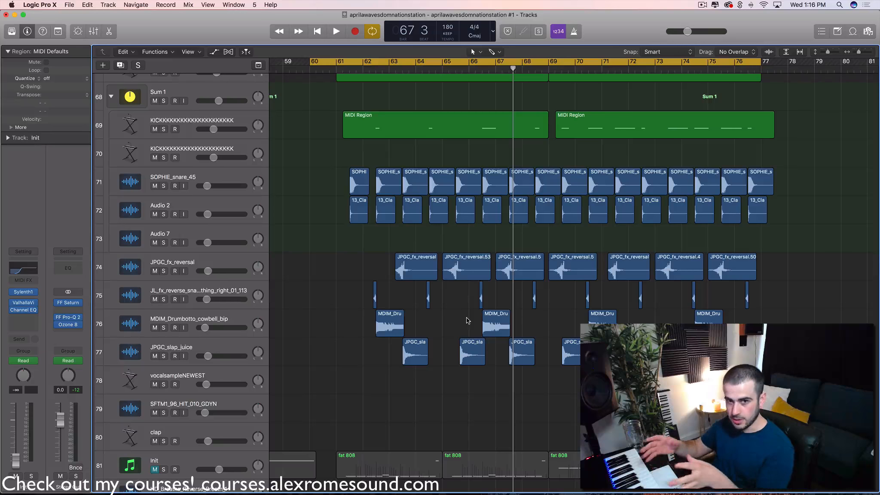
scroll(467, 320, up, 5)
scroll(383, 290, down, 3)
scroll(376, 288, up, 3)
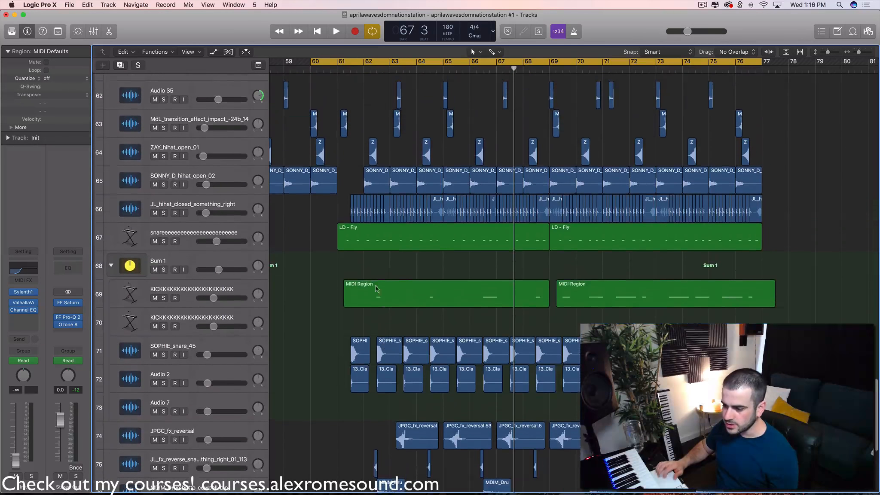
scroll(205, 303, up, 3)
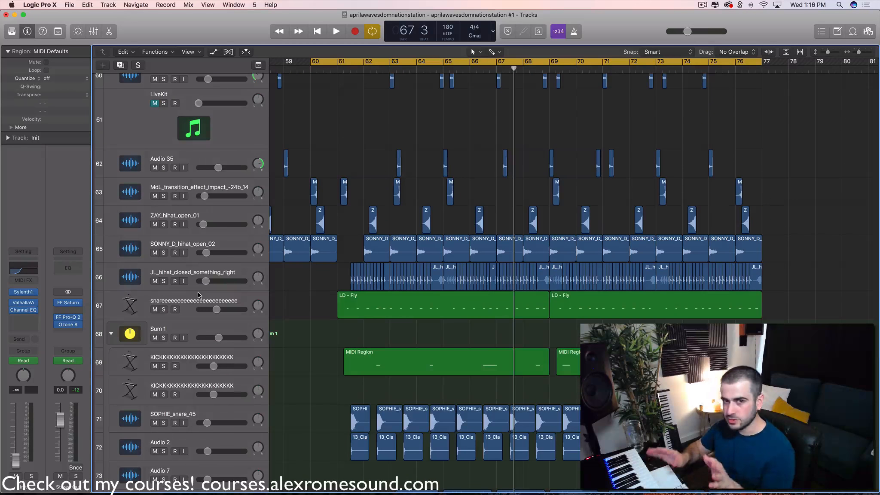
scroll(198, 295, down, 10)
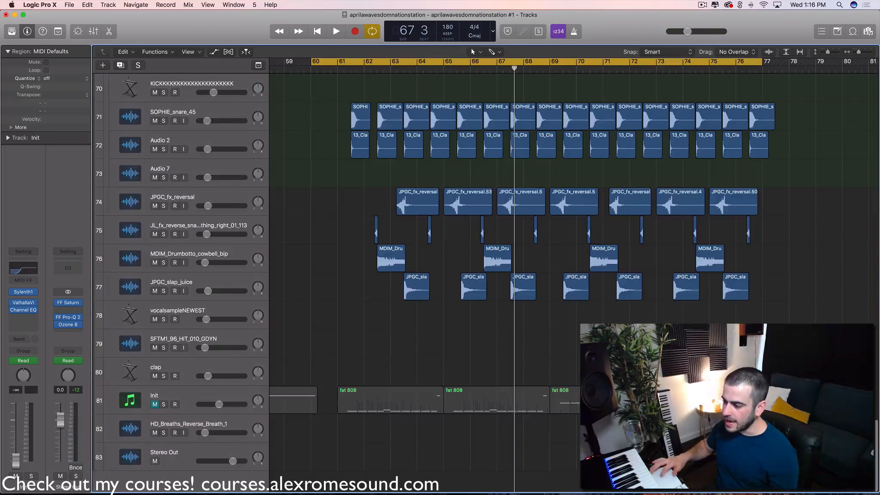
scroll(198, 295, up, 8)
scroll(754, 126, up, 6)
drag(825, 56, 821, 56)
scroll(501, 399, left, 3)
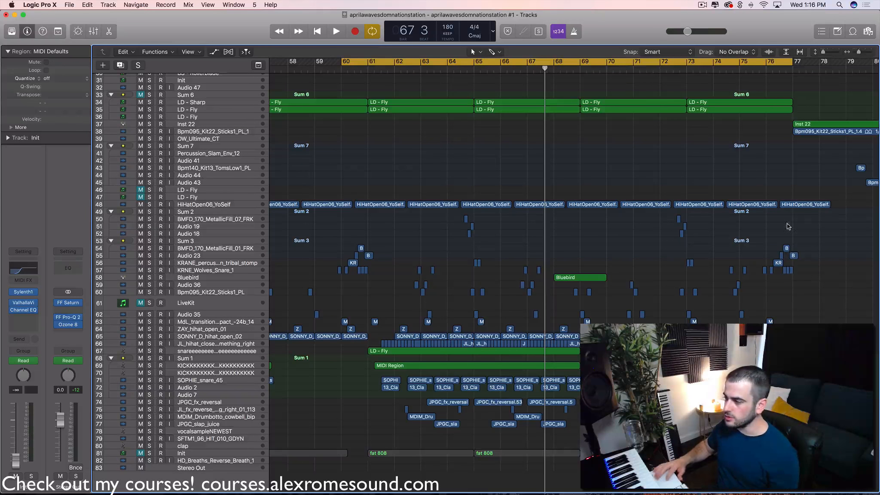
scroll(787, 226, right, 2)
drag(823, 52, 826, 52)
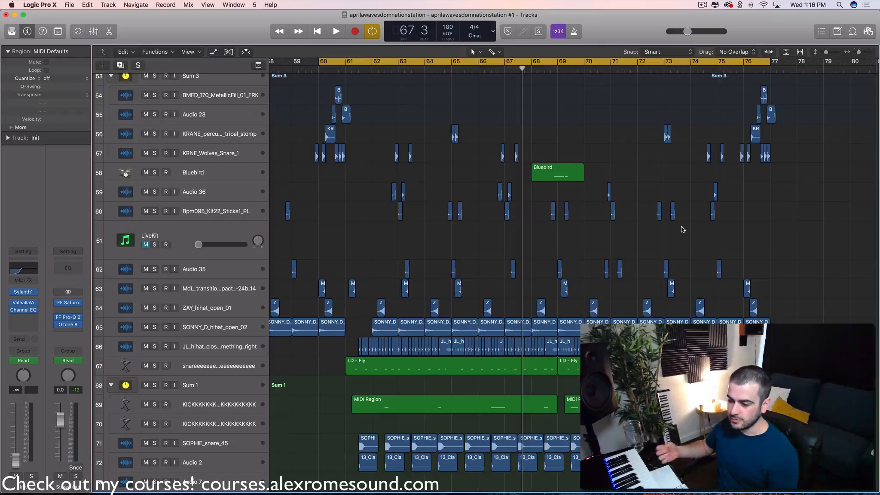
scroll(304, 425, down, 4)
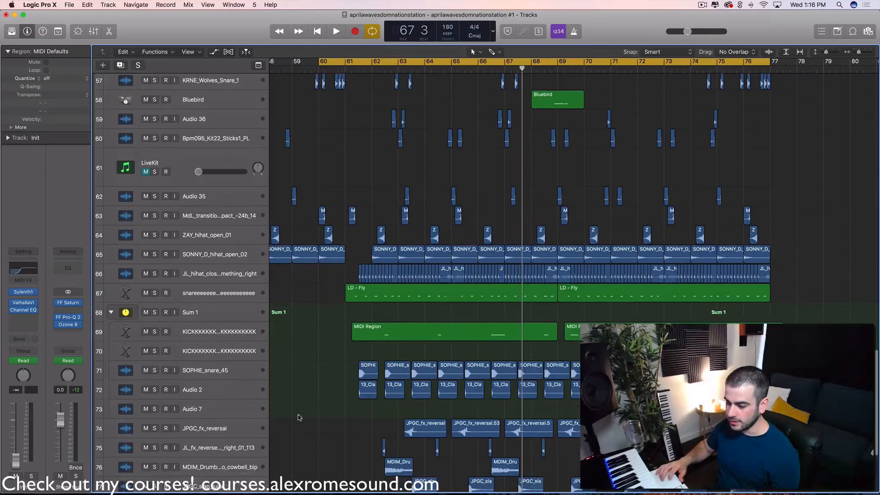
click(187, 338)
key(s)
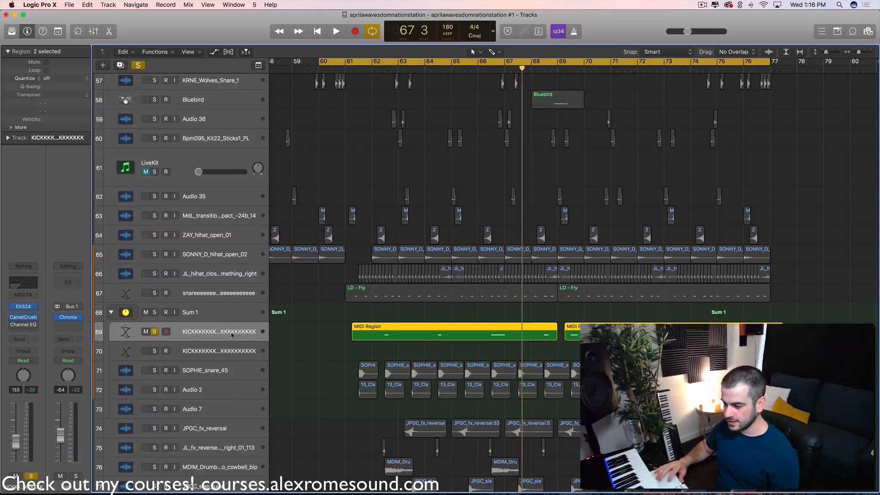
click(154, 334)
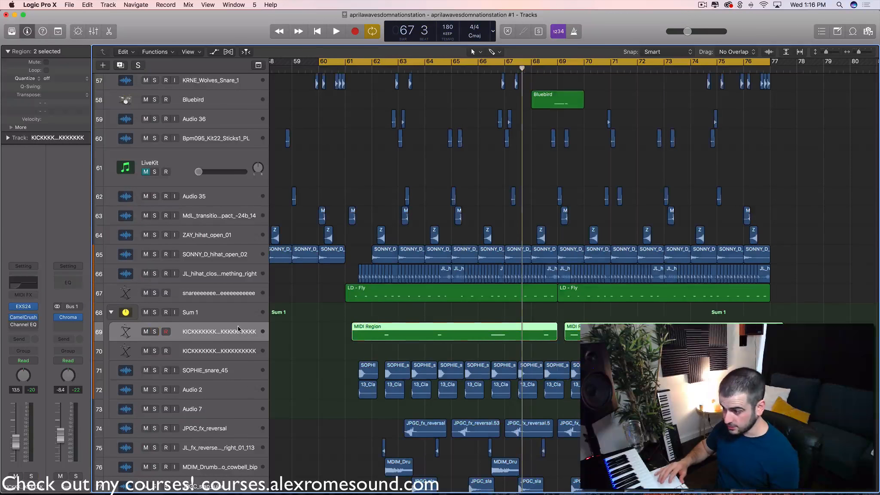
Step: Solo the main MIDI snare on track 67, play it briefly, and set the cycle range to bars 61 to 77
scroll(239, 329, up, 13)
scroll(239, 329, up, 20)
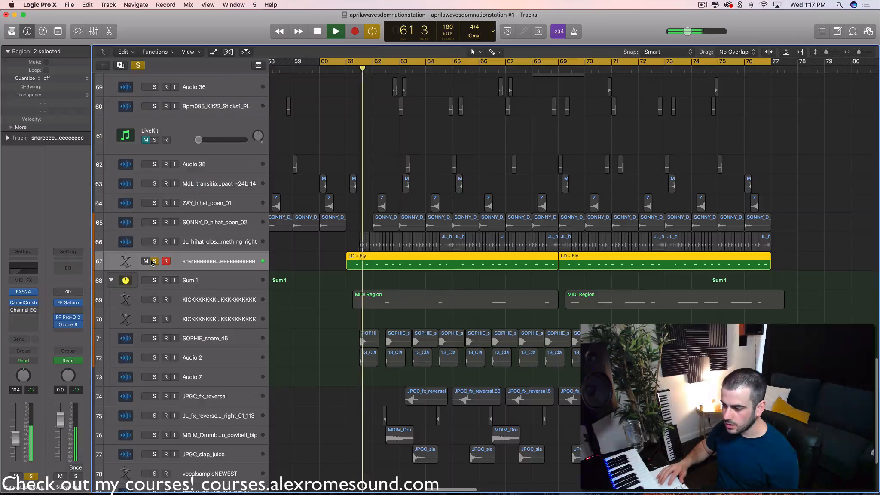
key(space)
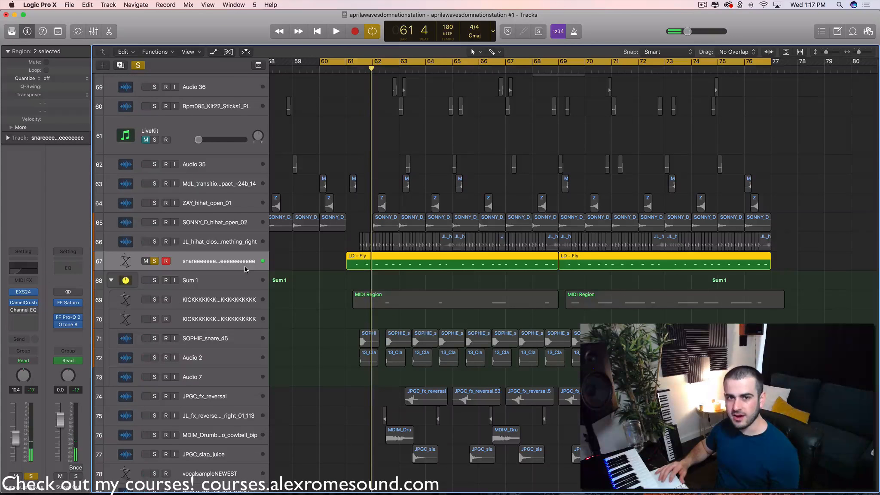
drag(347, 63, 771, 63)
click(199, 304)
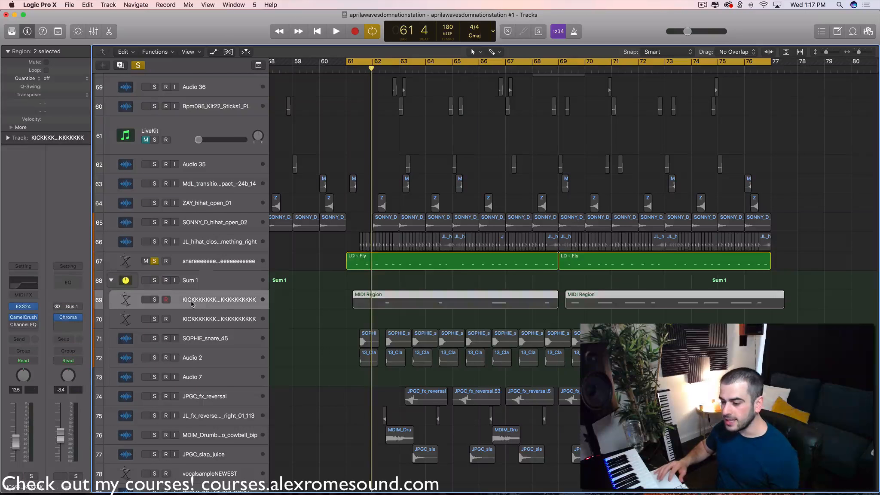
click(155, 303)
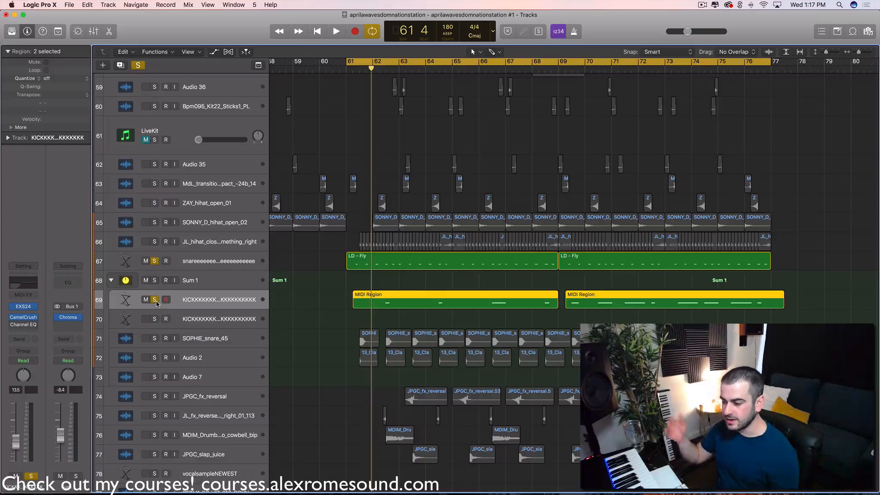
click(155, 301)
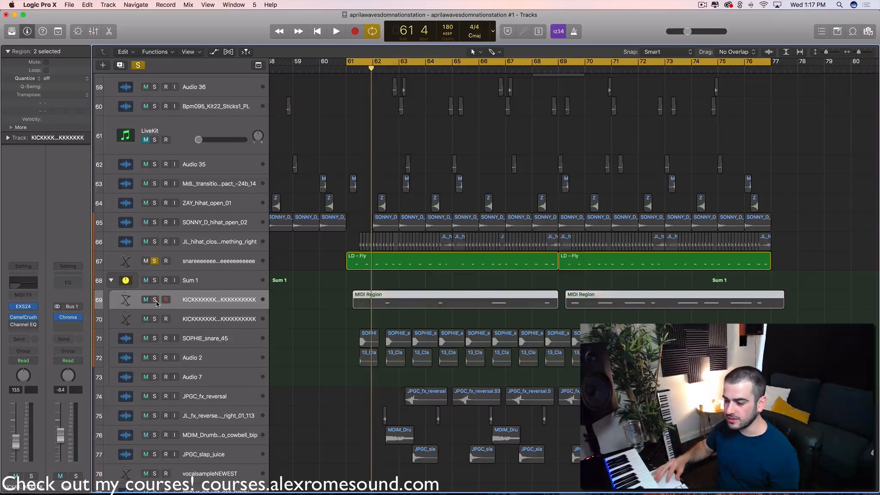
Step: Solo the SOPHIE_snare_45 and Audio 2 clap tracks and play them together with the main snare
click(155, 339)
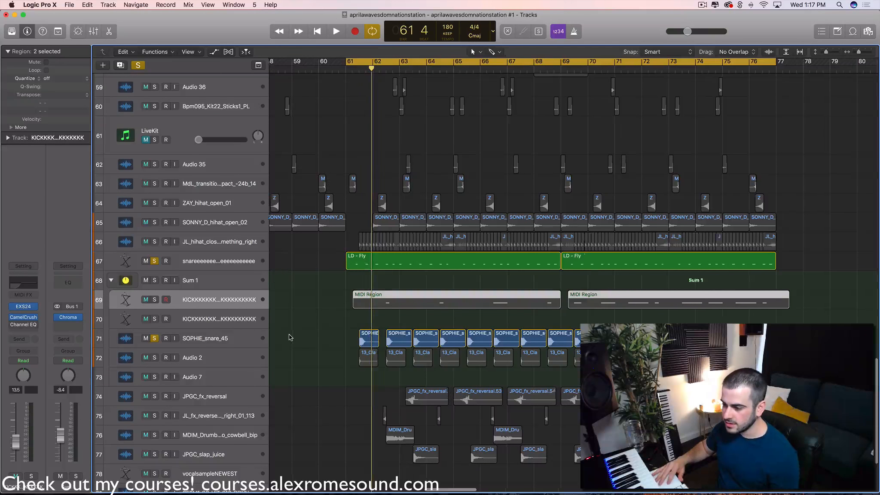
key(super+Right)
key(space)
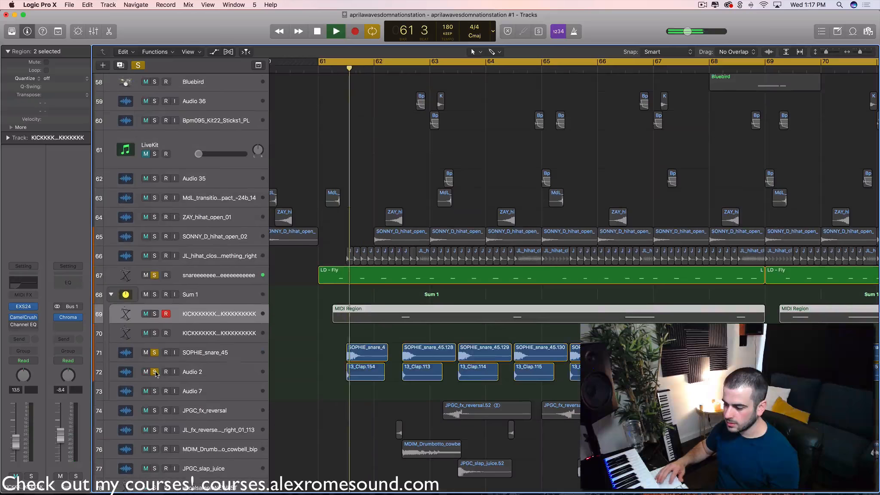
key(space)
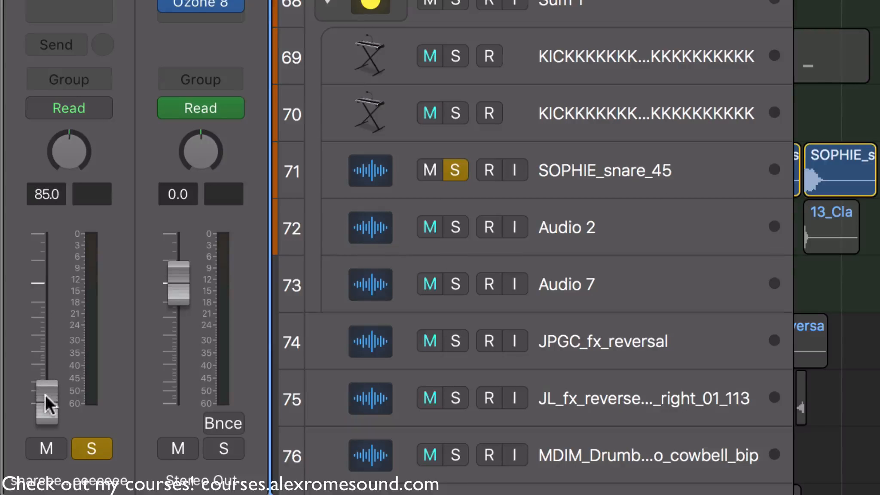
Step: Raise the main MIDI snare's volume on track 67 to -11.6 dB and play back the cycled section
drag(44, 394, 46, 342)
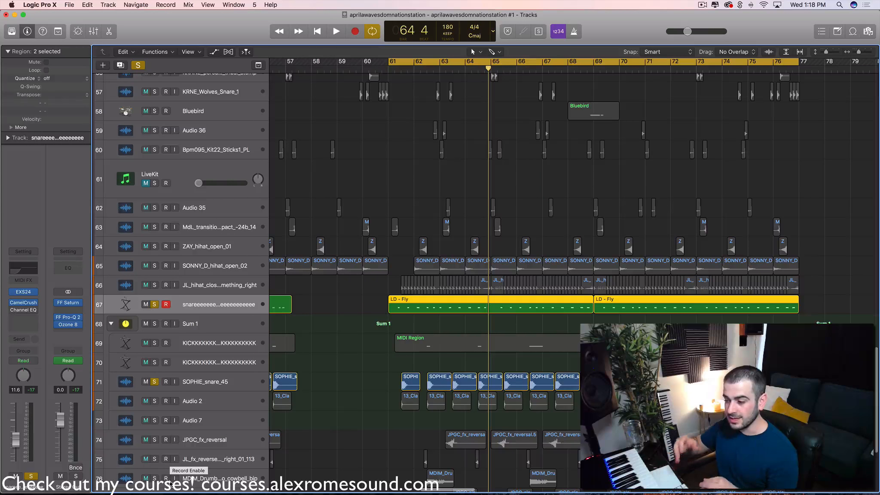
key(space)
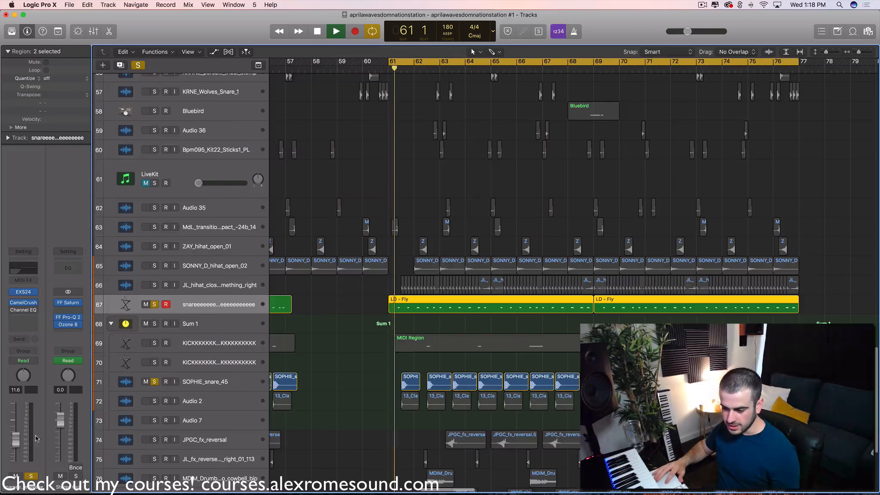
key(space)
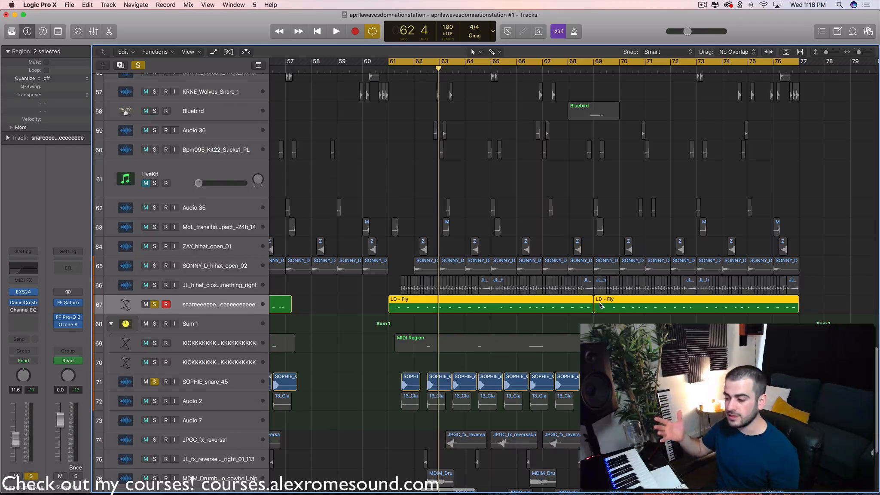
Step: Raise the SOPHIE_snare_45 track's volume to -28.0 dB and play it layered with the main snare
key(super+Right)
key(super+Right)
key(super+Right)
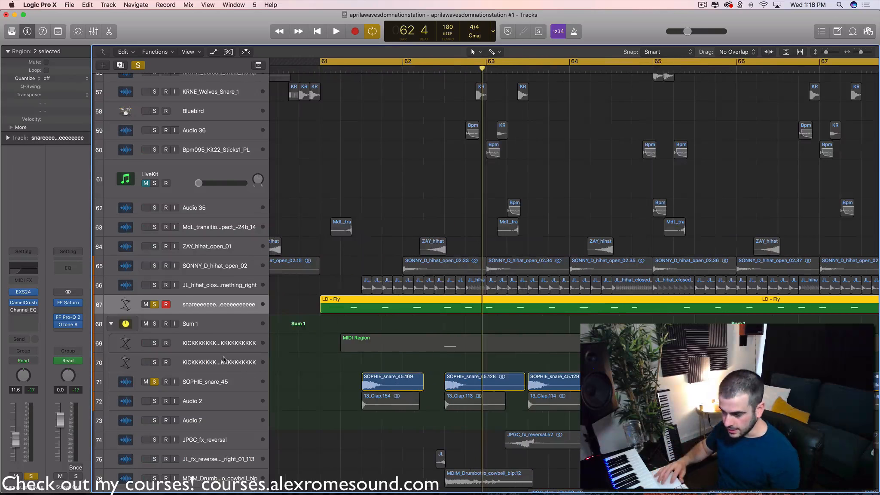
click(166, 382)
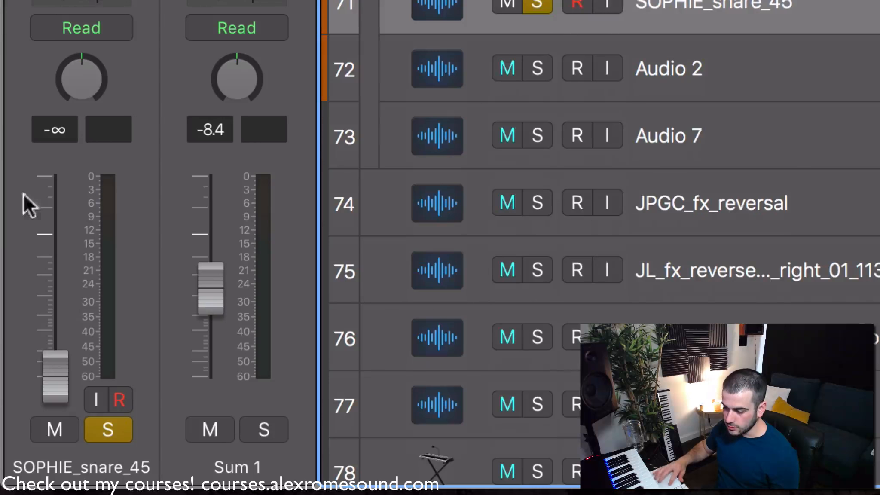
drag(65, 380, 65, 342)
drag(66, 301, 55, 332)
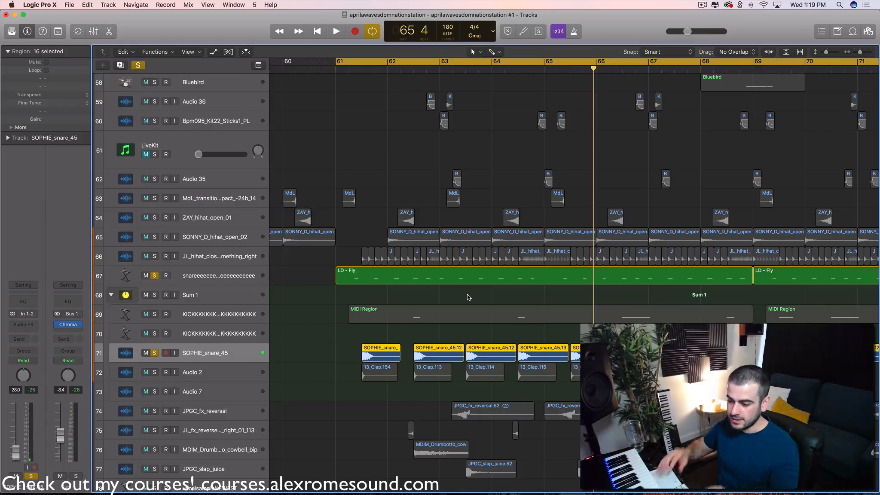
key(space)
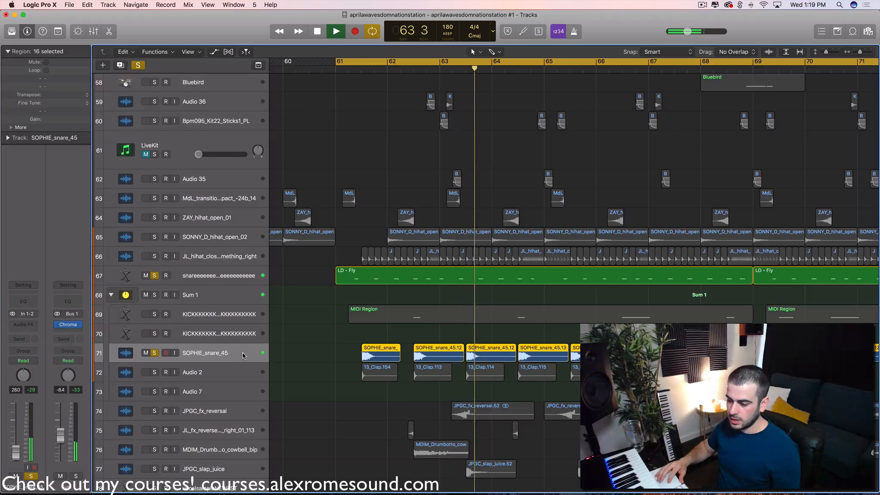
key(space)
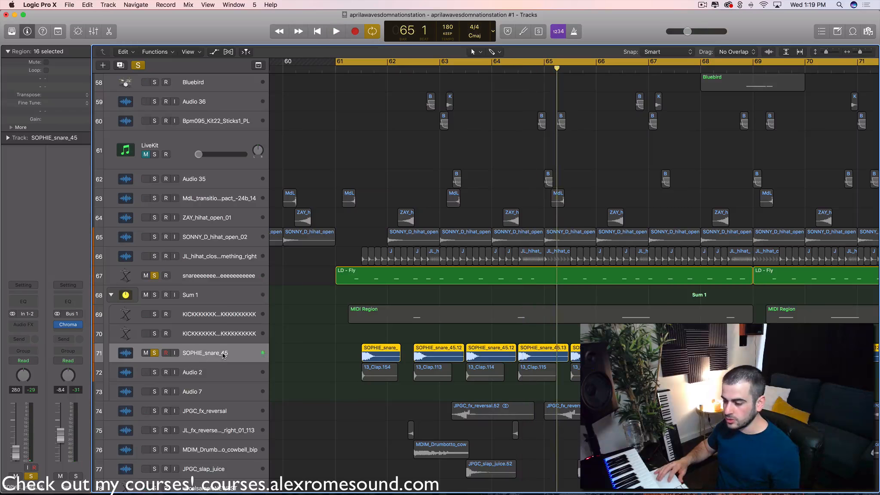
Step: Select the Audio 2 clap track on track 72 and play it layered with the two soloed snares
scroll(285, 372, down, 3)
click(225, 340)
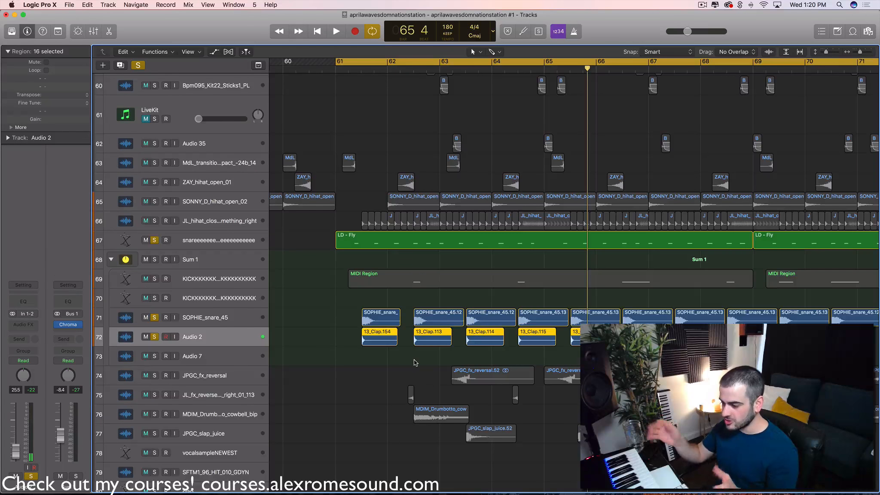
scroll(413, 362, up, 3)
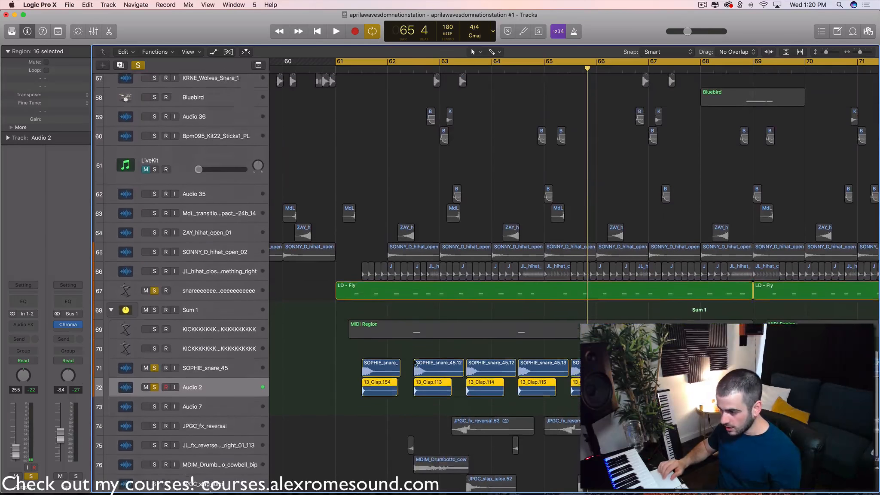
scroll(415, 362, up, 8)
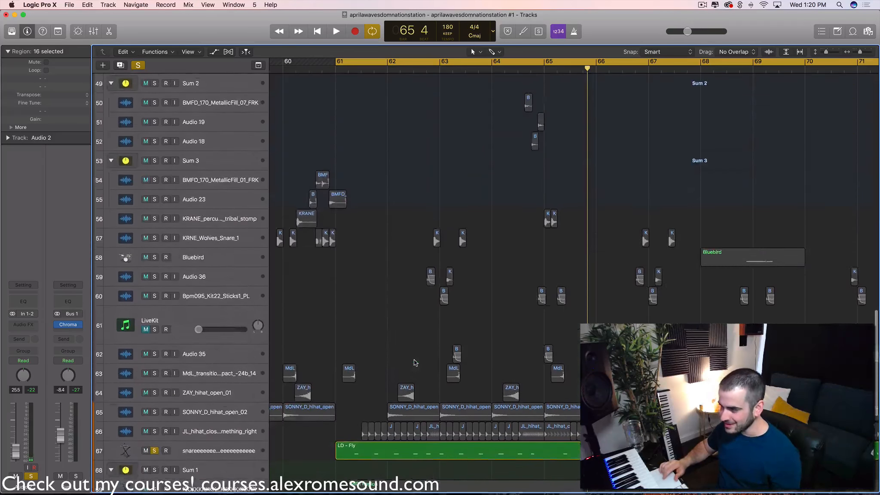
scroll(414, 363, down, 10)
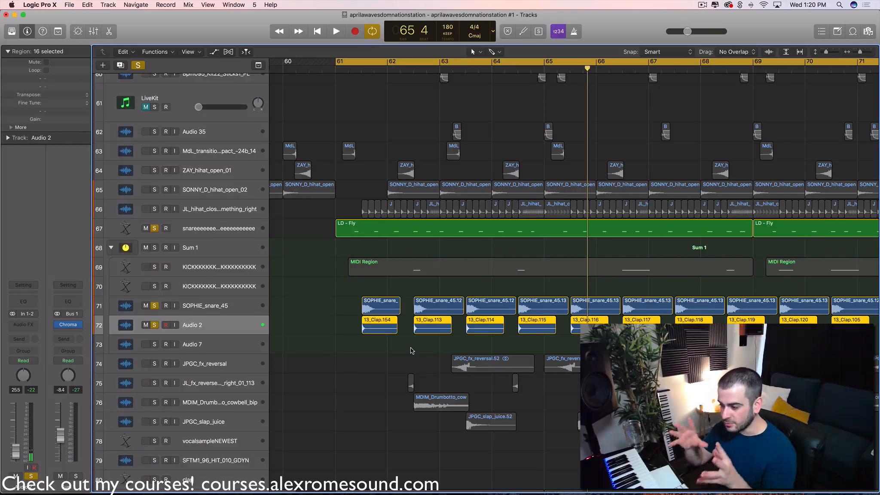
key(space)
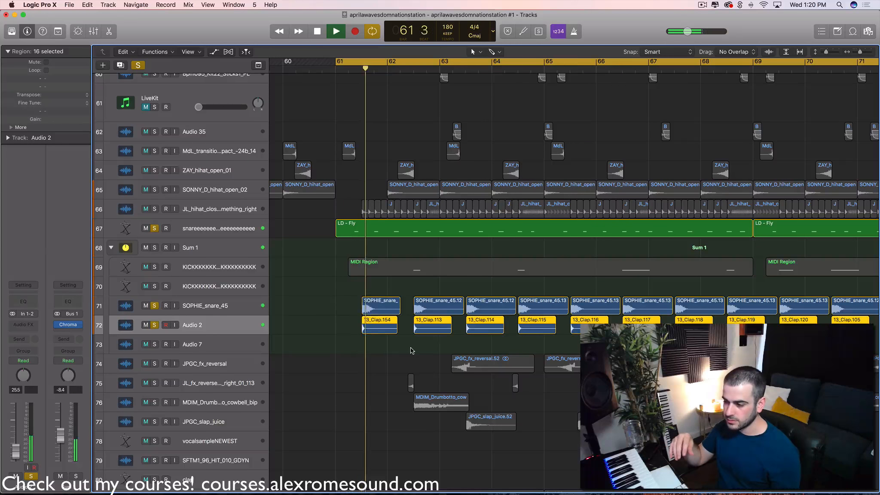
key(space)
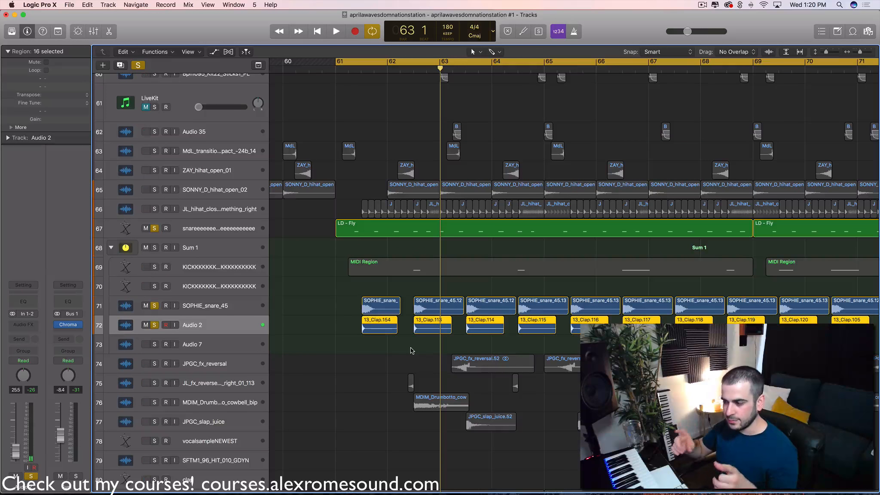
Step: Solo the JL_hihat closed hi-hat on track 66 and set its volume to -40.0 dB while playing the layered drums
click(154, 209)
click(212, 209)
scroll(151, 262, up, 1)
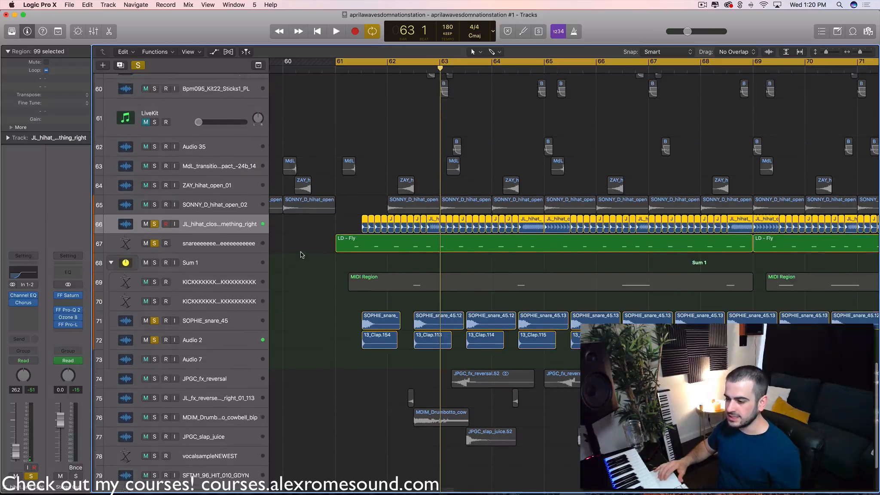
drag(19, 452, 19, 465)
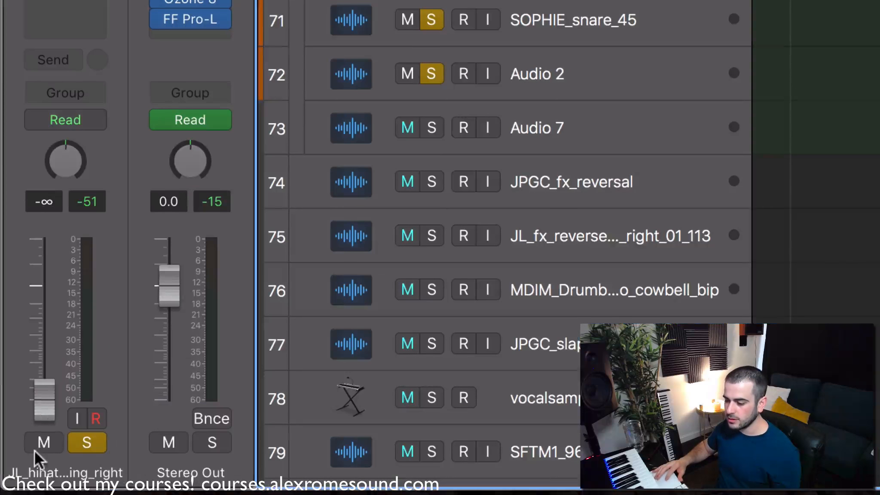
drag(51, 413, 45, 385)
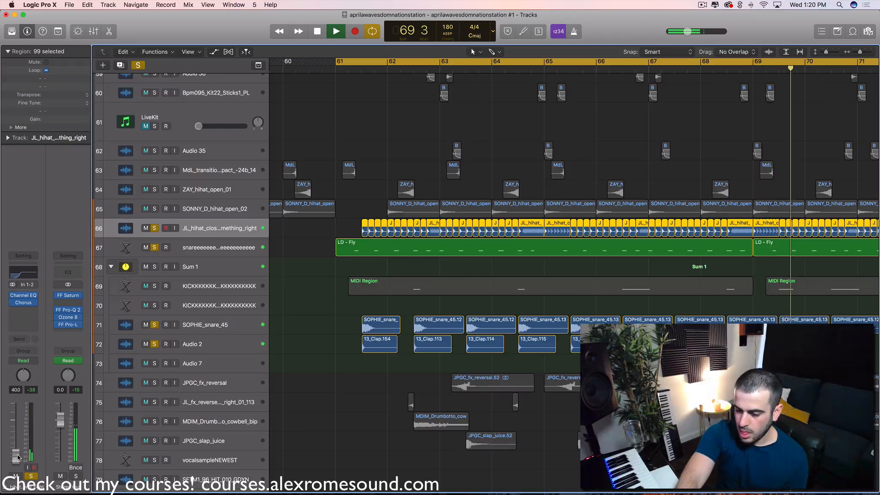
key(space)
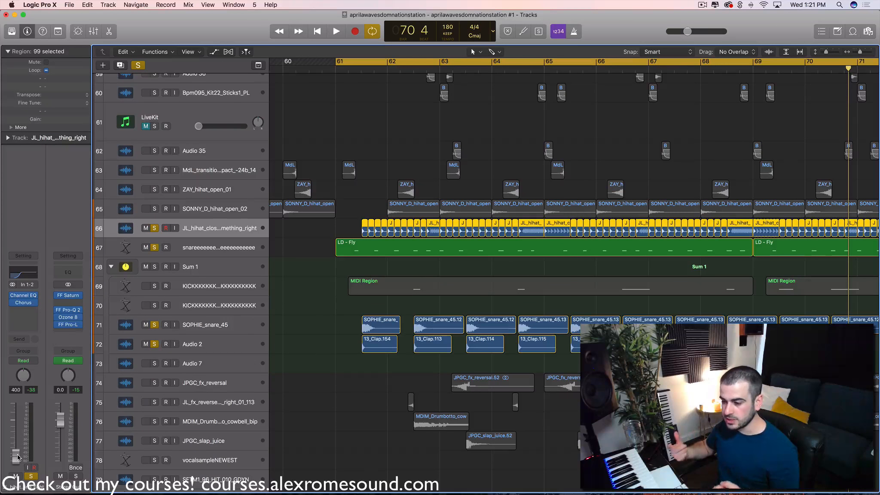
key(space)
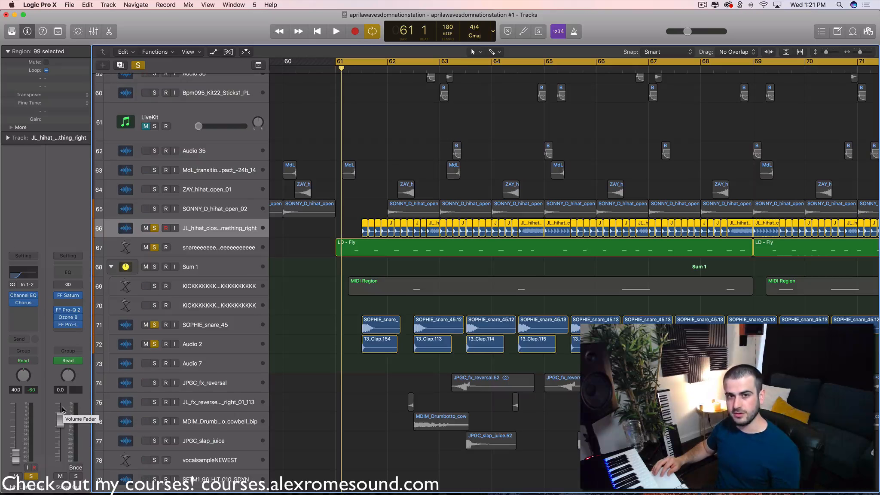
key(space)
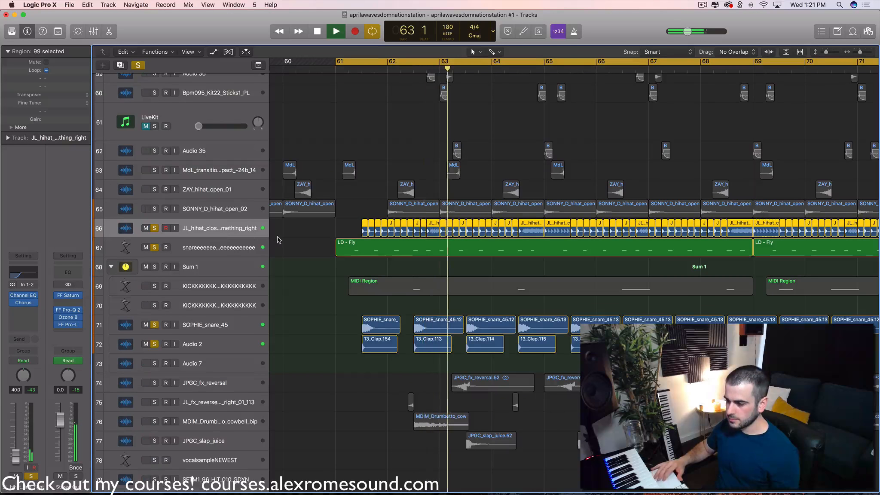
Step: Solo the SONNY_D_hihat_open_02 track, select its first two regions after bar 62, and play it with the other soloed drums
scroll(278, 238, right, 1)
key(Up)
key(space)
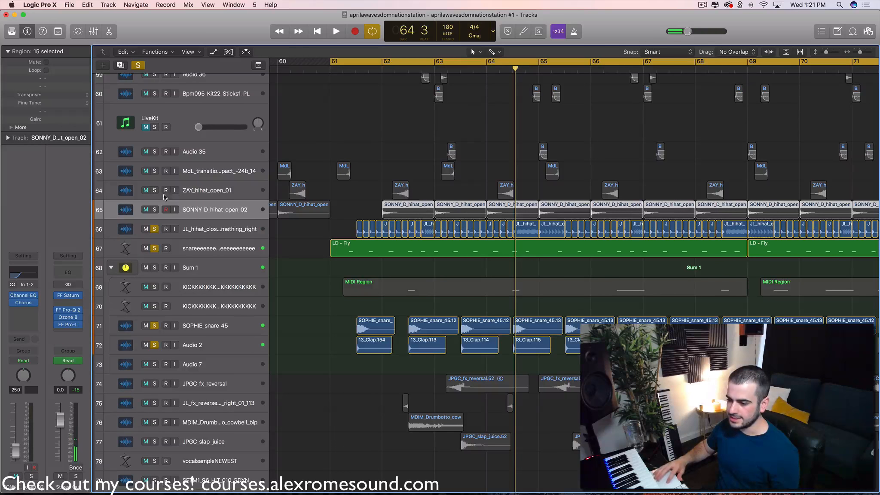
click(154, 210)
drag(357, 204, 448, 208)
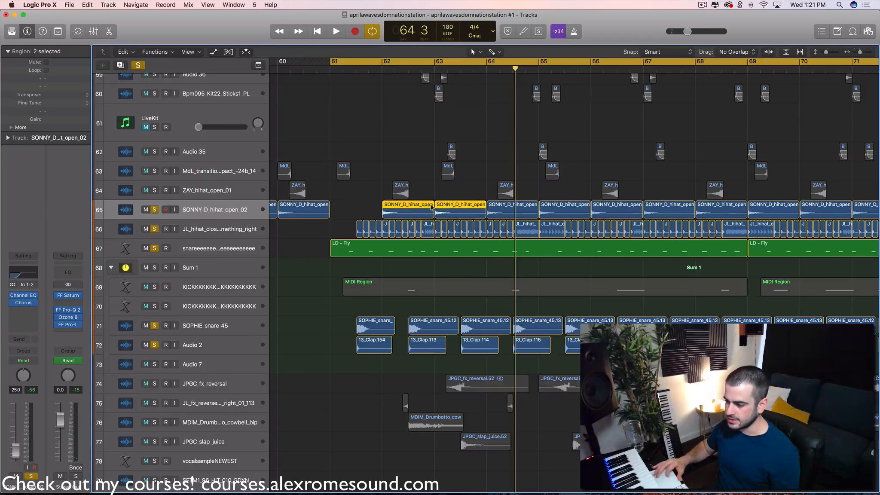
key(space)
key(space)
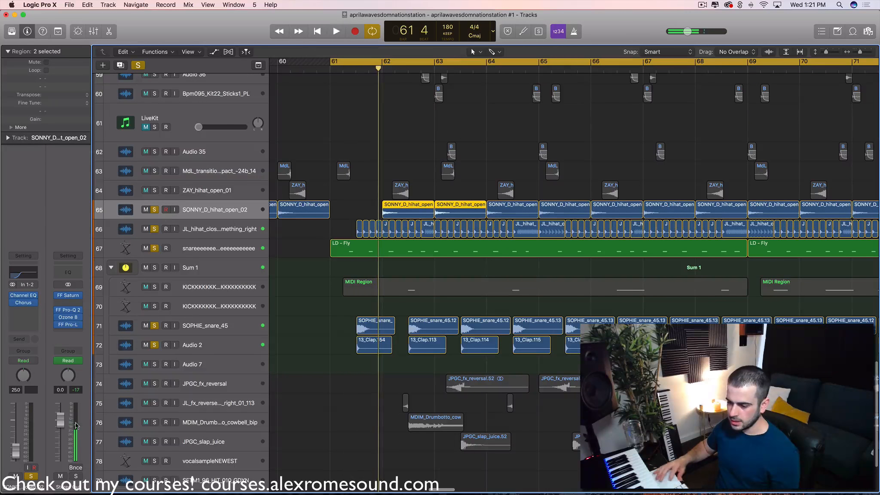
Step: Balance the SONNY_D_hihat_open_02 volume during playback, bringing it up from silence and settling at -37.0 dB
drag(17, 451, 16, 460)
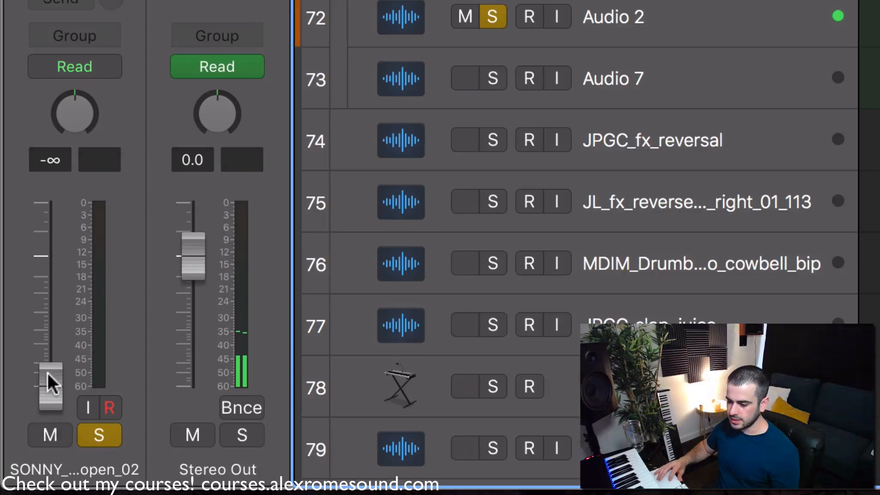
drag(47, 373, 47, 334)
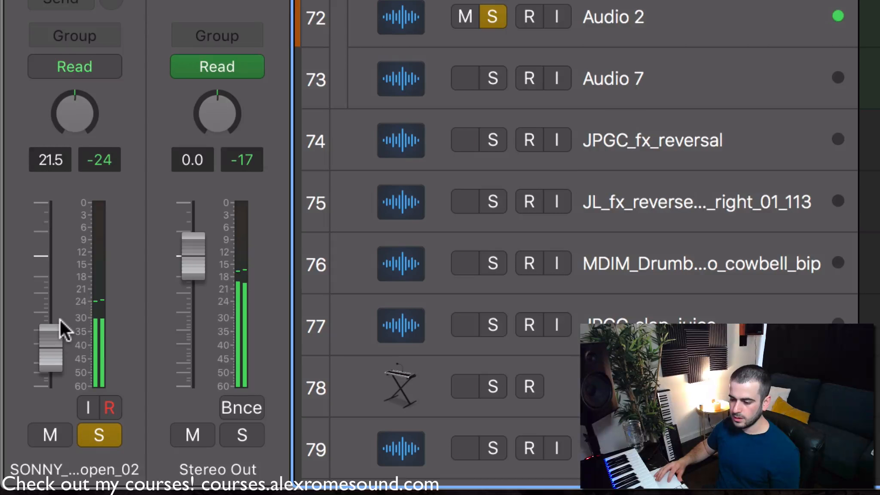
drag(61, 321, 57, 362)
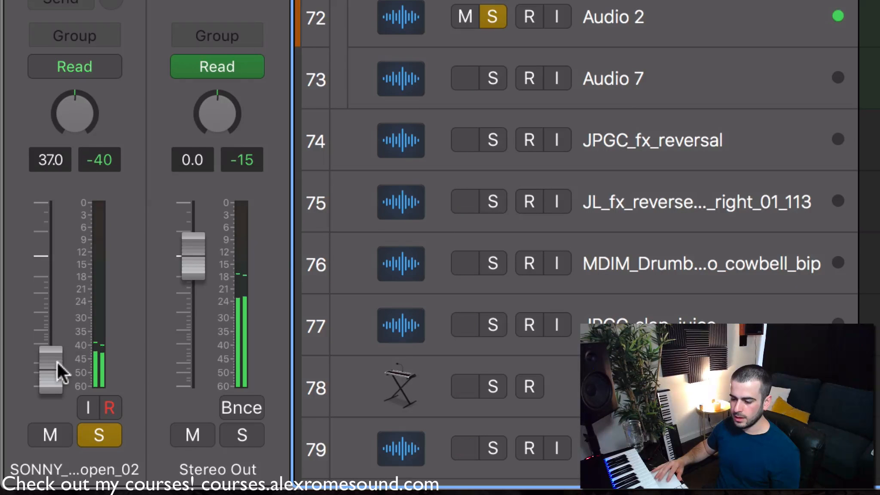
Step: Solo the MDIM_Drumbotto cowbell on track 76 and set its volume to -33.0 dB while playing it with the soloed drums
scroll(587, 241, up, 1)
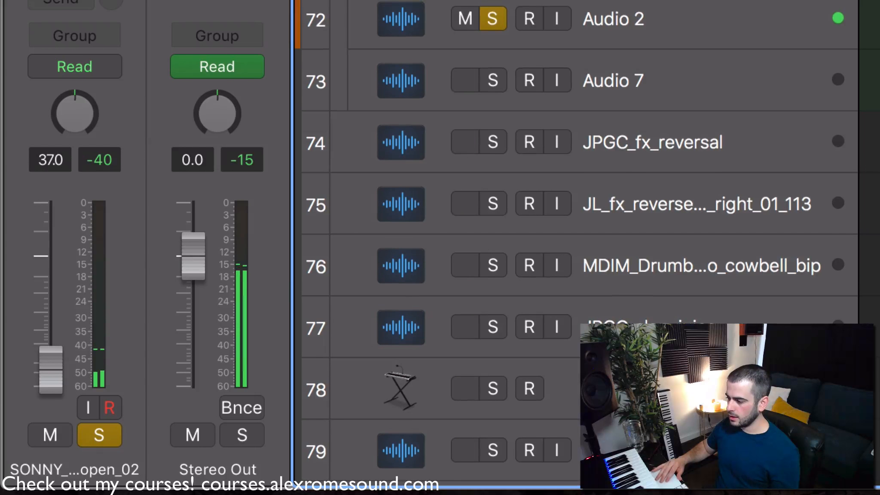
scroll(580, 241, up, 3)
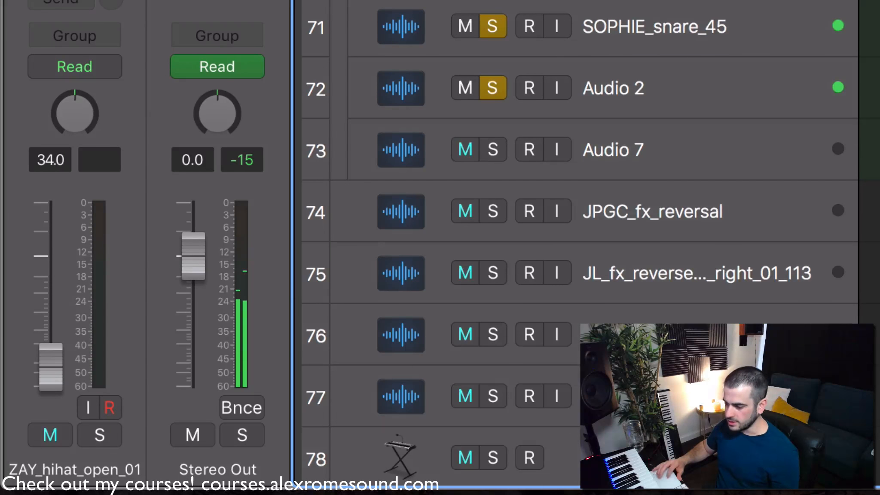
scroll(580, 240, down, 6)
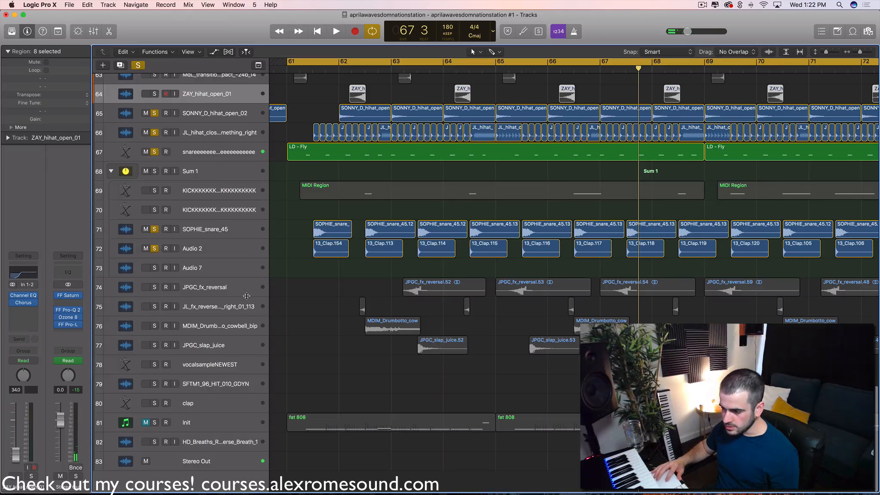
click(243, 307)
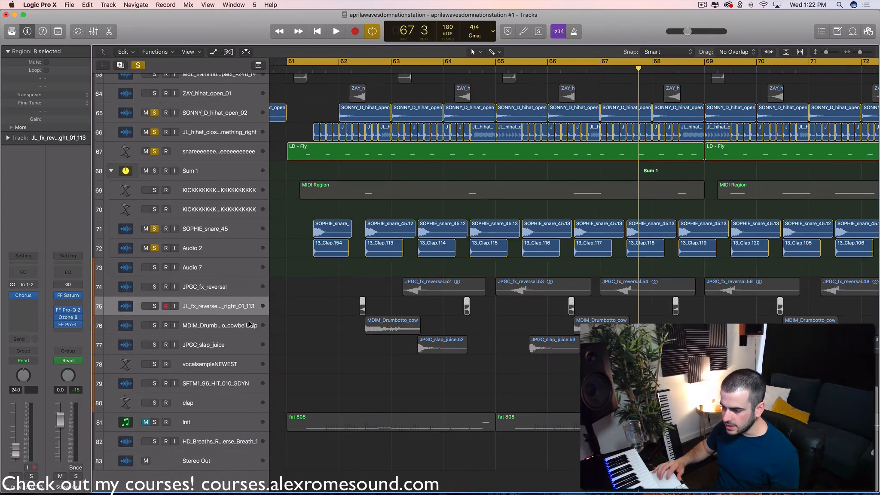
click(234, 324)
click(155, 326)
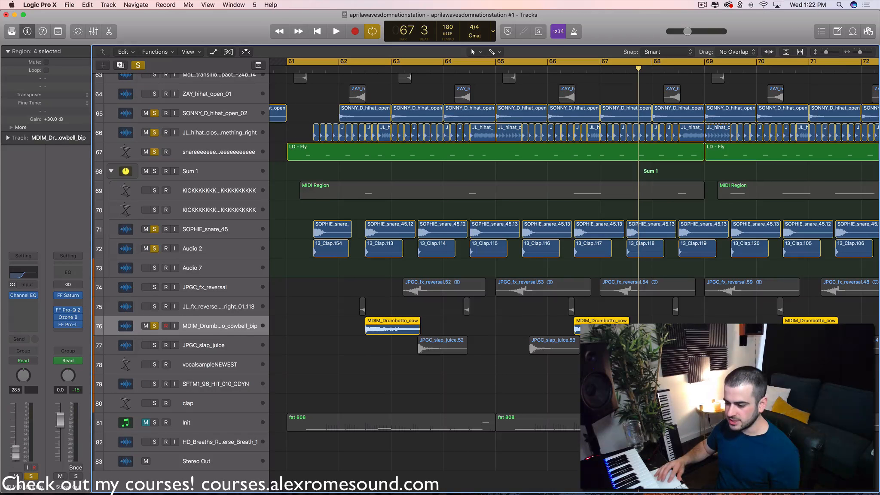
key(space)
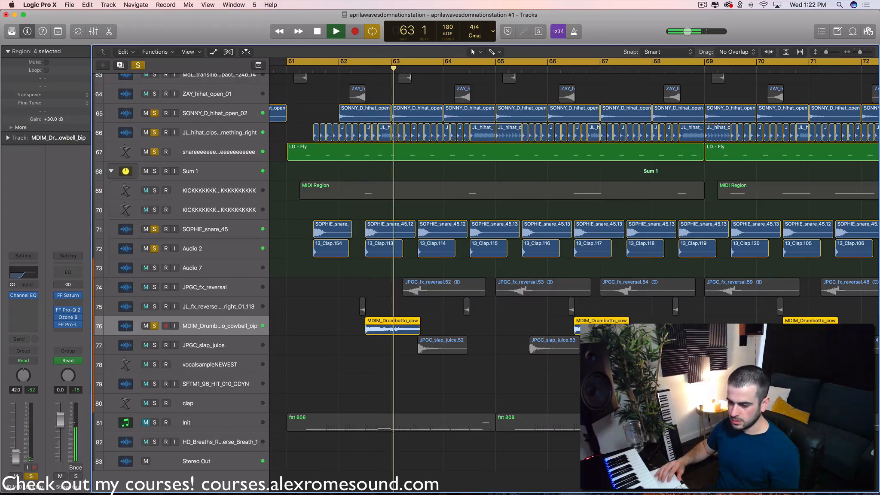
key(space)
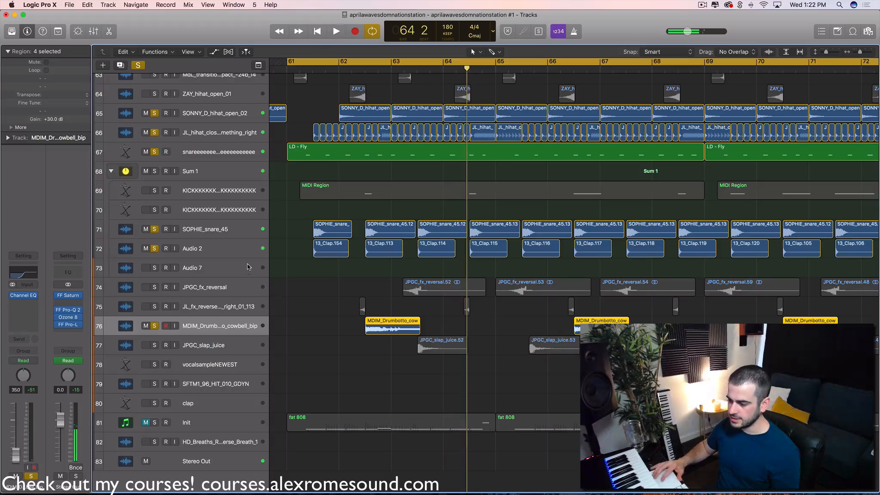
key(space)
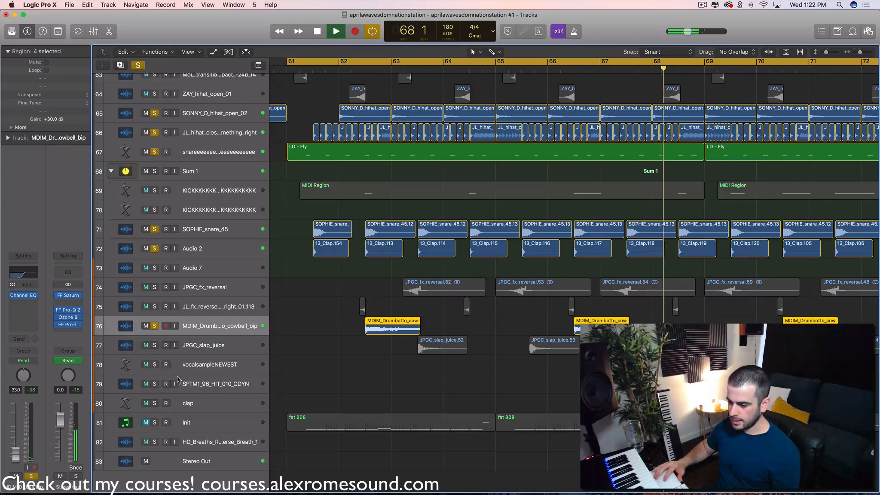
key(space)
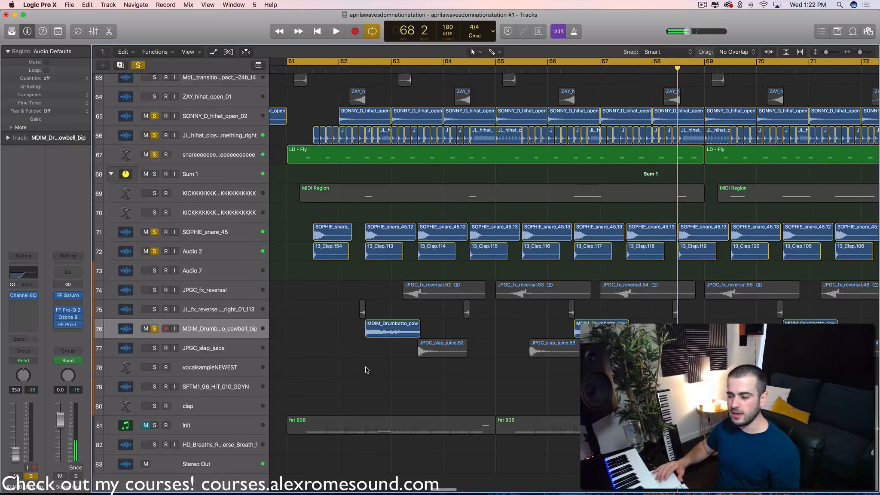
Step: Select the first cowbell region on track 76 and insert a stereo Chorus effect on that track
scroll(240, 352, up, 1)
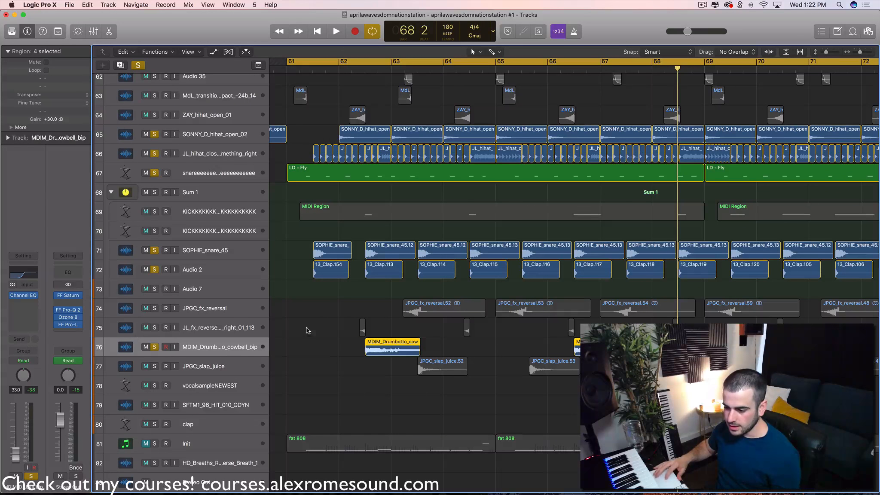
click(392, 349)
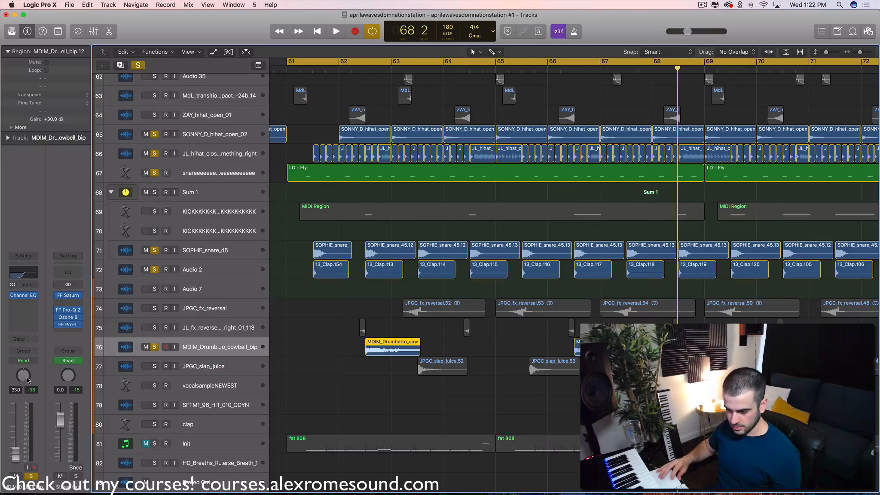
click(23, 317)
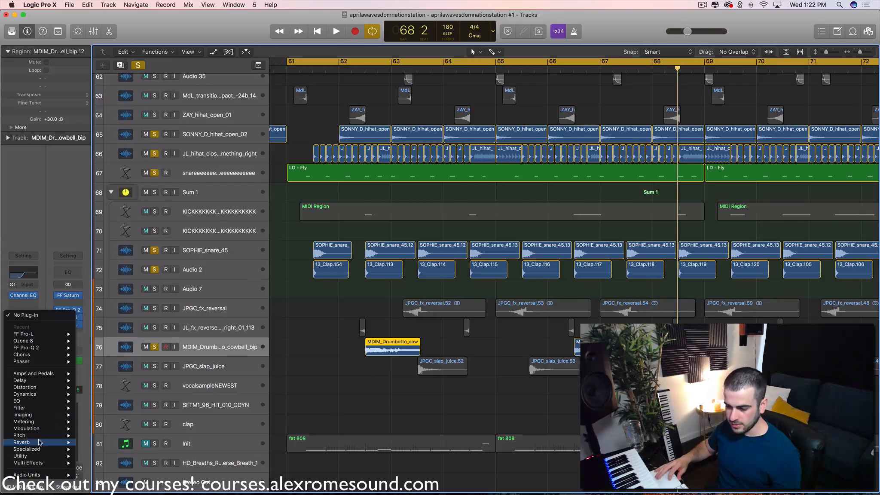
mouse_move(48, 428)
mouse_move(132, 417)
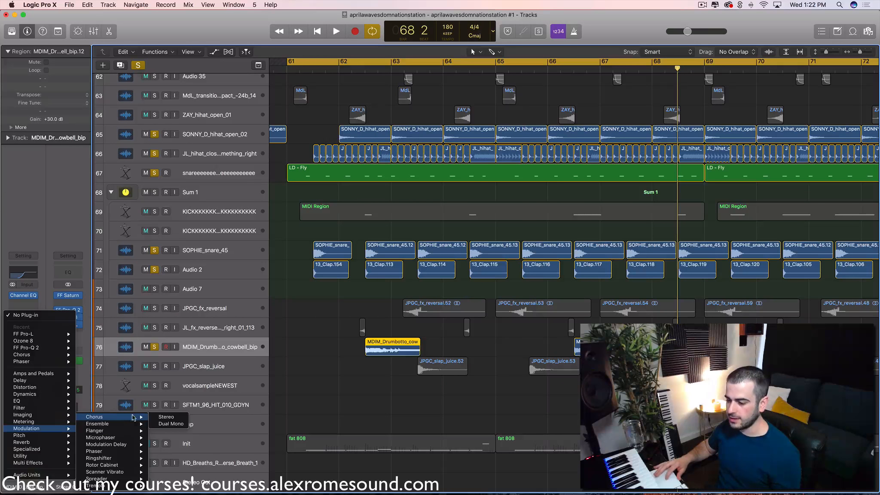
click(167, 417)
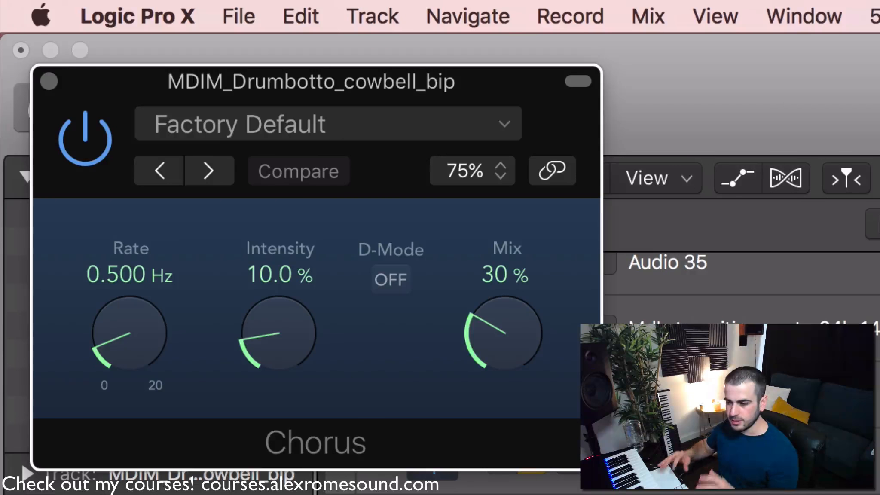
Step: Set the cowbell's Chorus to 100% mix, 99.0% intensity and a 0.100 Hz rate, and close the plug-in window
drag(502, 357, 679, 169)
drag(297, 369, 320, 7)
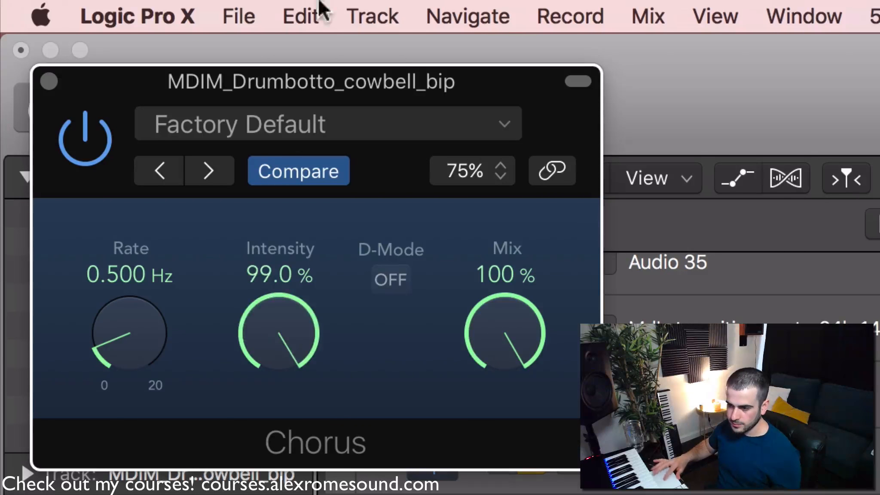
drag(142, 339, 149, 371)
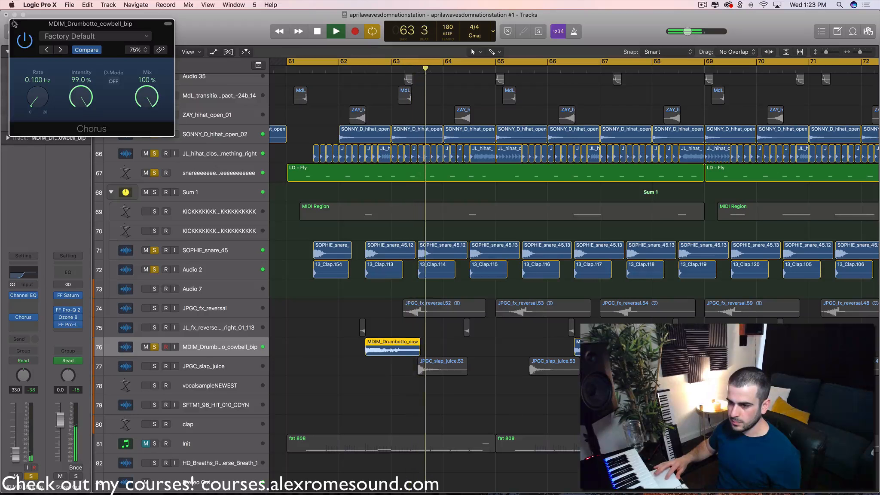
click(49, 81)
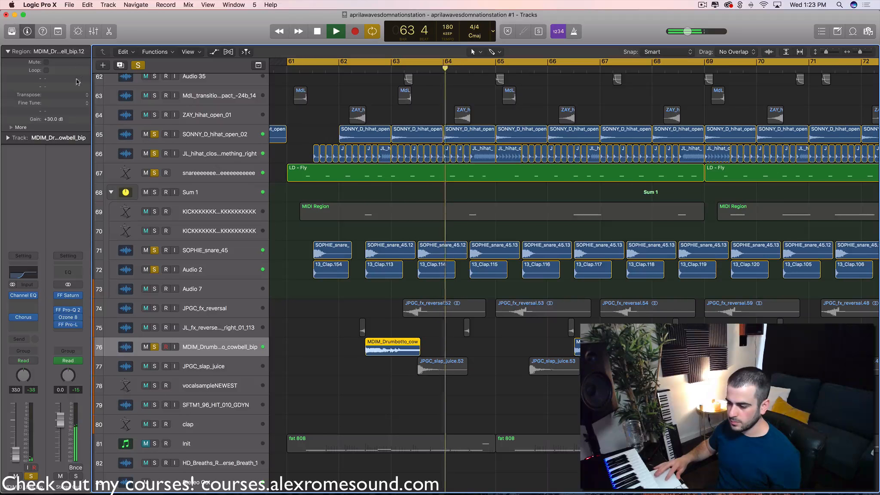
Step: Solo the JPGC_slap_juice track on track 77 and play its regions together with the soloed drums
click(200, 366)
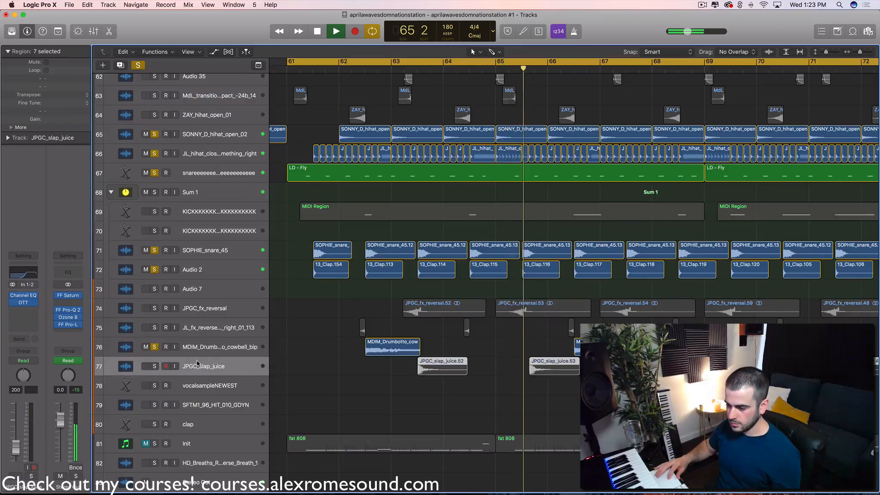
click(210, 348)
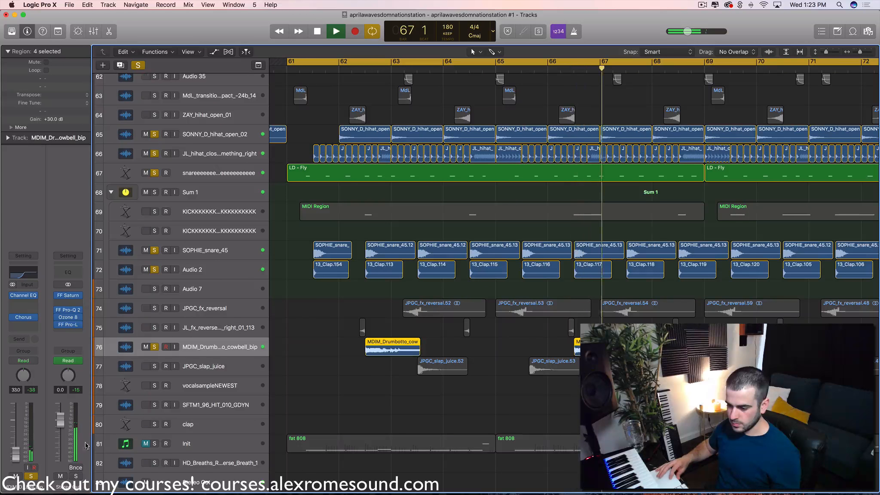
click(223, 365)
key(space)
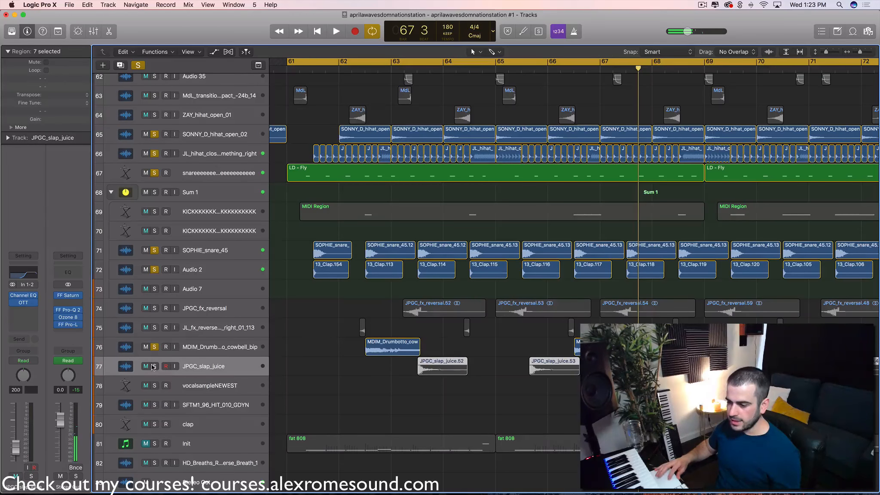
drag(362, 380, 623, 376)
key(space)
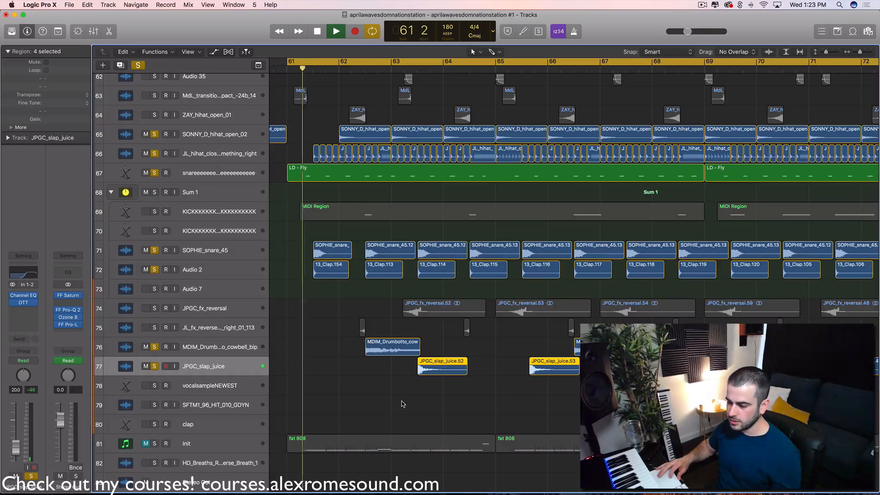
key(space)
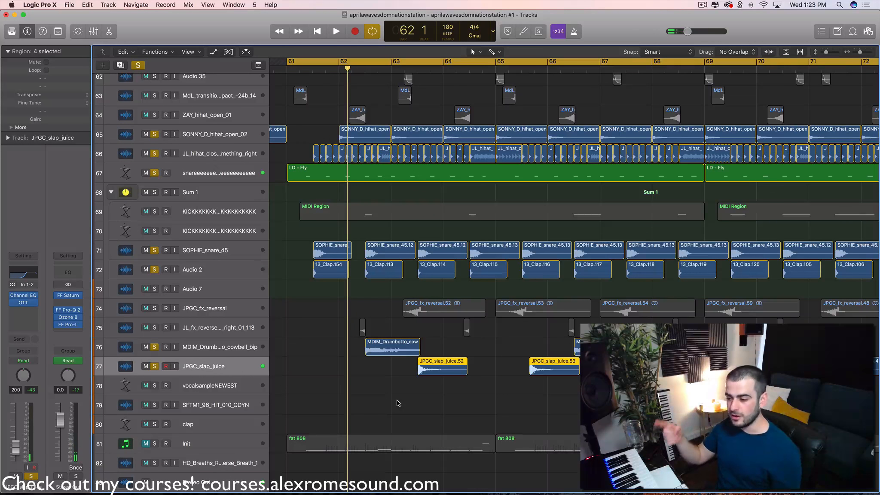
drag(385, 373, 579, 372)
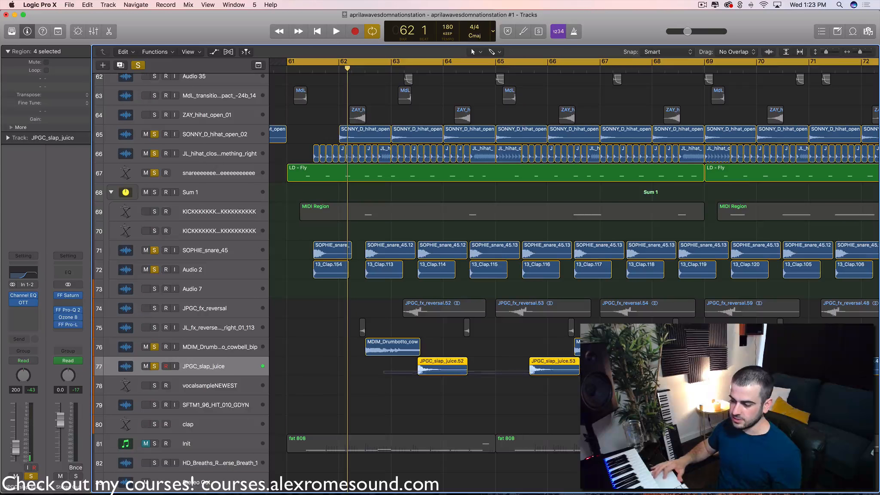
key(space)
key(space)
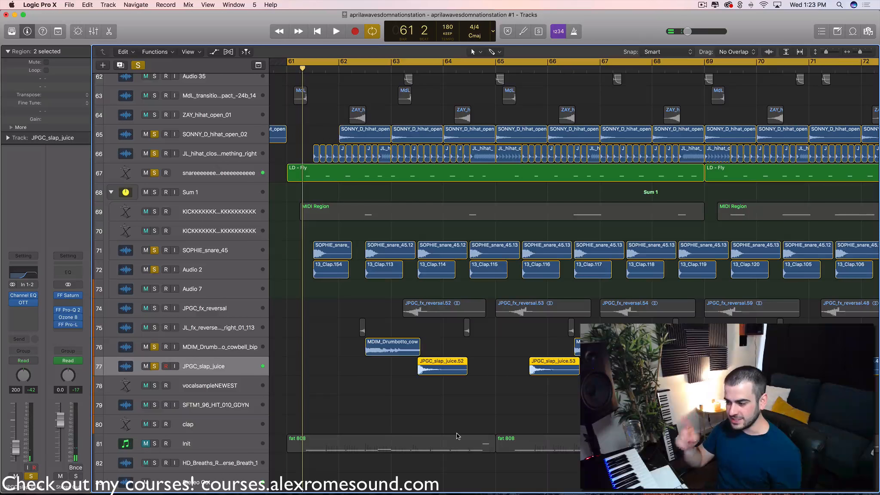
Step: Lower the JPGC_slap_juice volume to -31.0 dB during playback and replay the section to check the balance
click(435, 246)
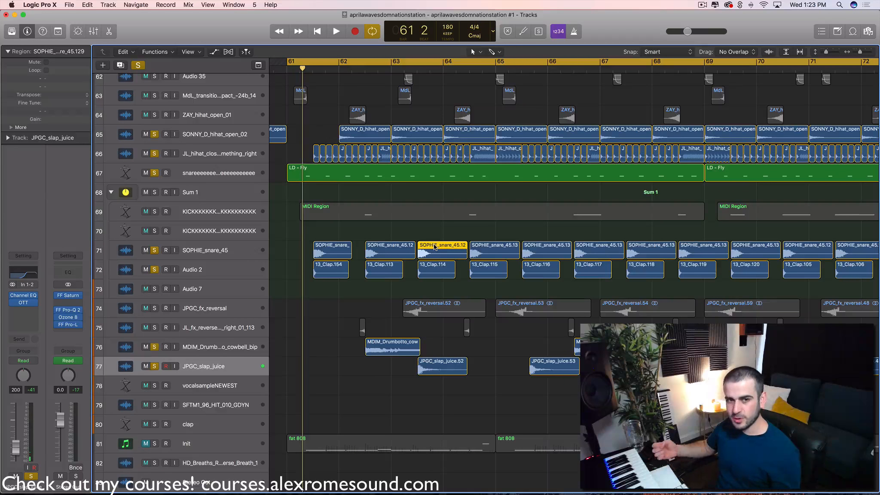
click(232, 369)
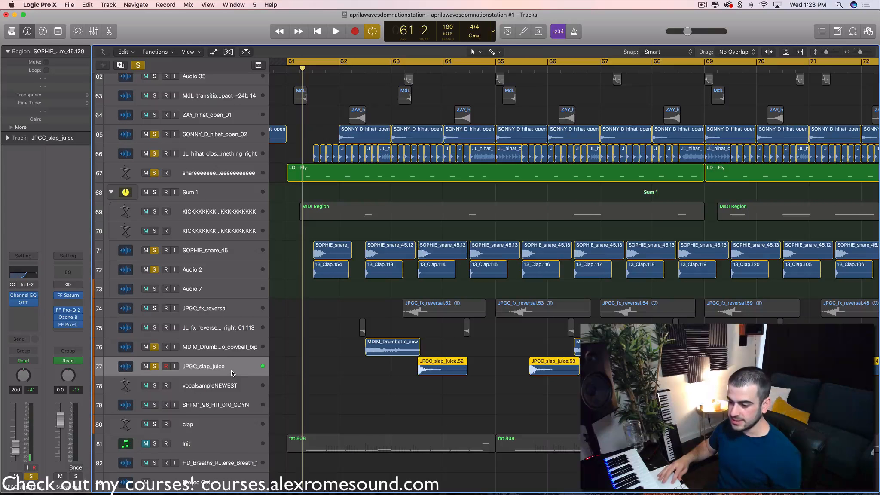
key(space)
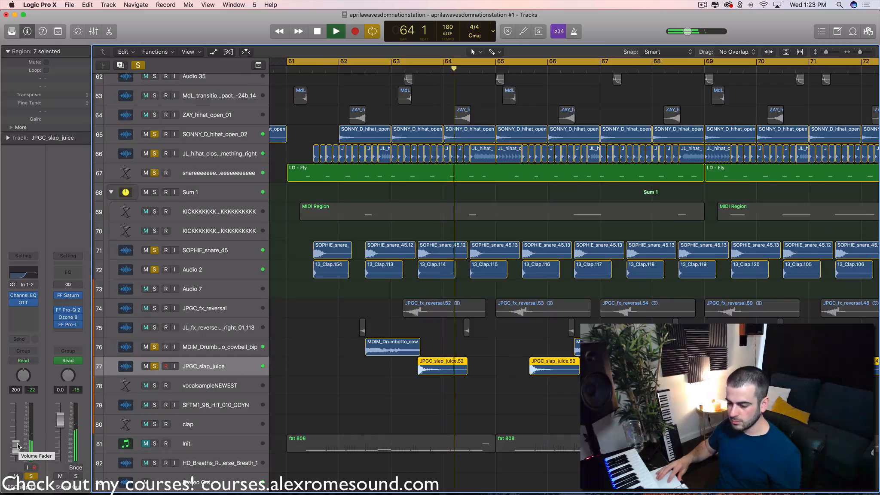
drag(18, 446, 16, 452)
key(space)
key(space)
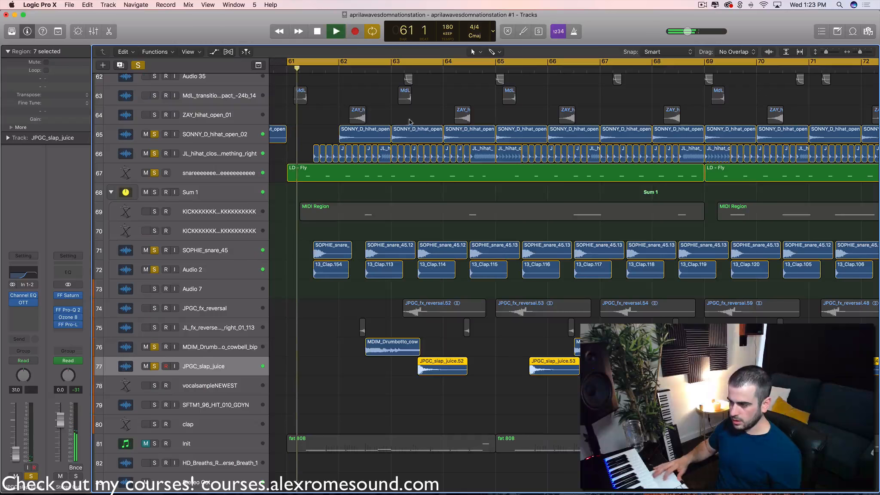
Step: Insert a Chorus on JPGC_slap_juice with 100.0% intensity, 100% mix and a 0.167 Hz rate, and close the plug-in window
click(21, 311)
mouse_move(33, 422)
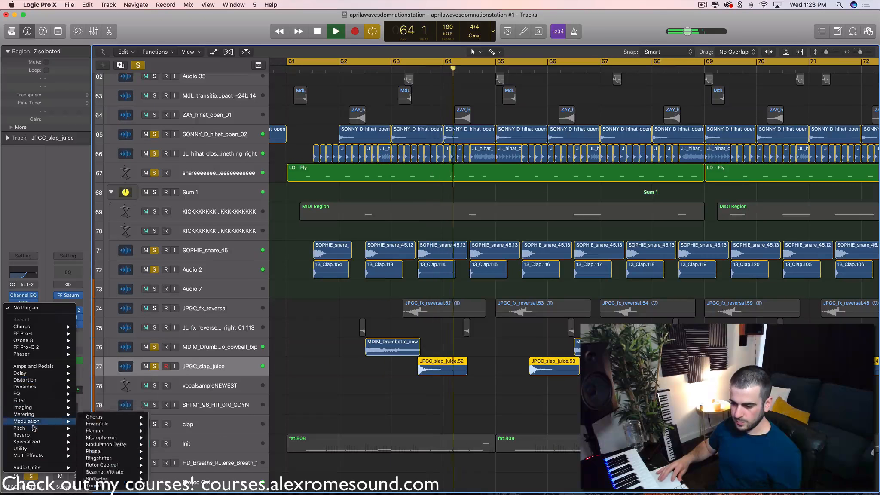
mouse_move(96, 421)
click(166, 422)
drag(80, 97, 81, 52)
drag(147, 97, 146, 52)
drag(37, 97, 38, 169)
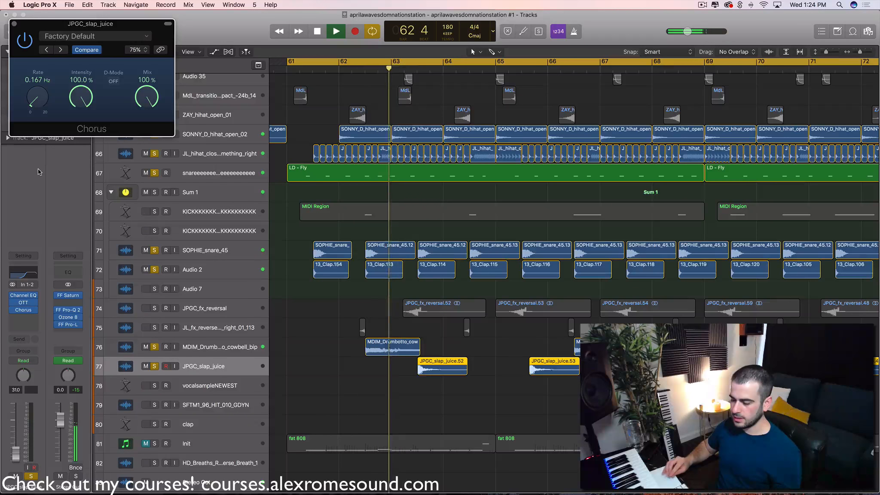
key(space)
click(14, 24)
Step: Solo JPGC_fx_reversal on track 74, select its regions and balance its volume around -34.0 dB during playback
click(360, 365)
scroll(301, 367, up, 3)
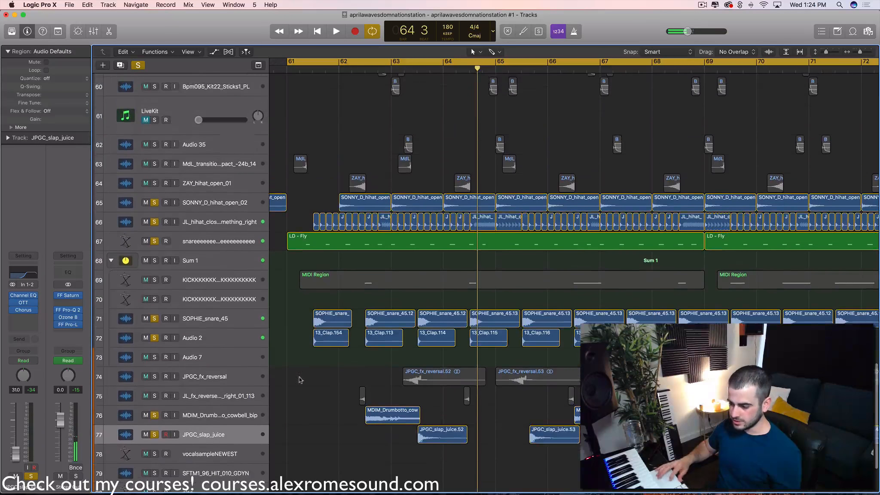
click(225, 383)
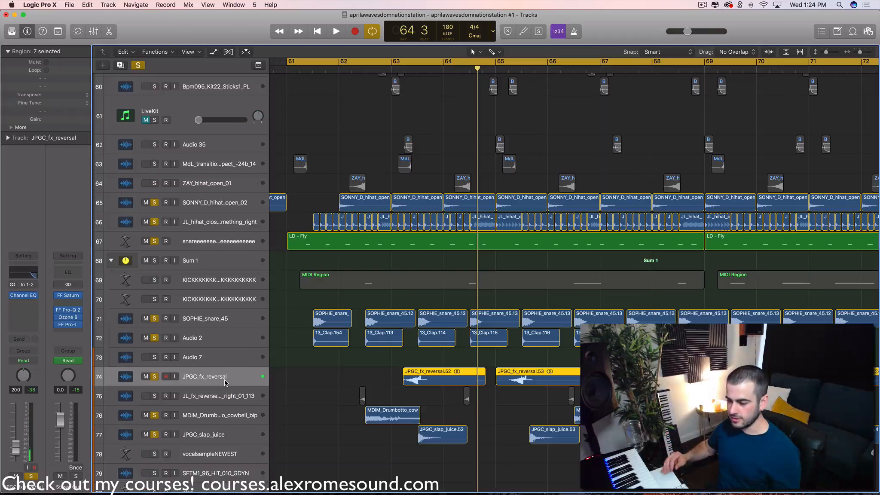
drag(343, 373, 748, 374)
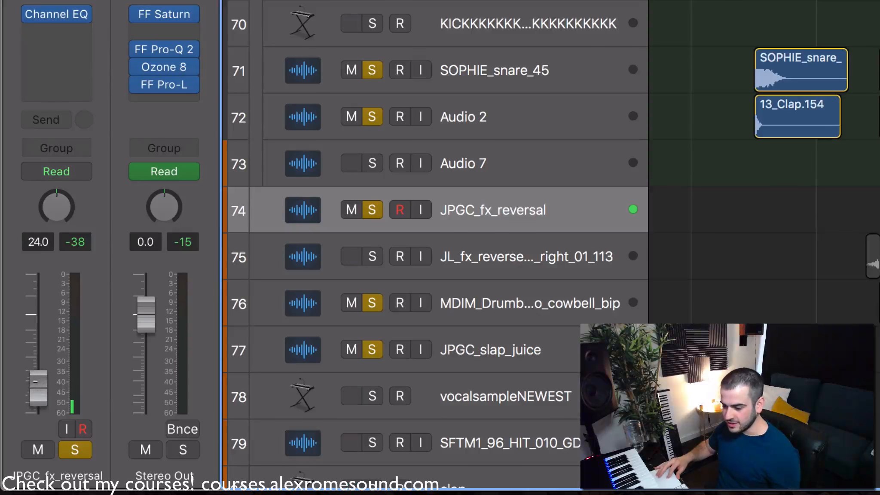
drag(38, 383, 30, 394)
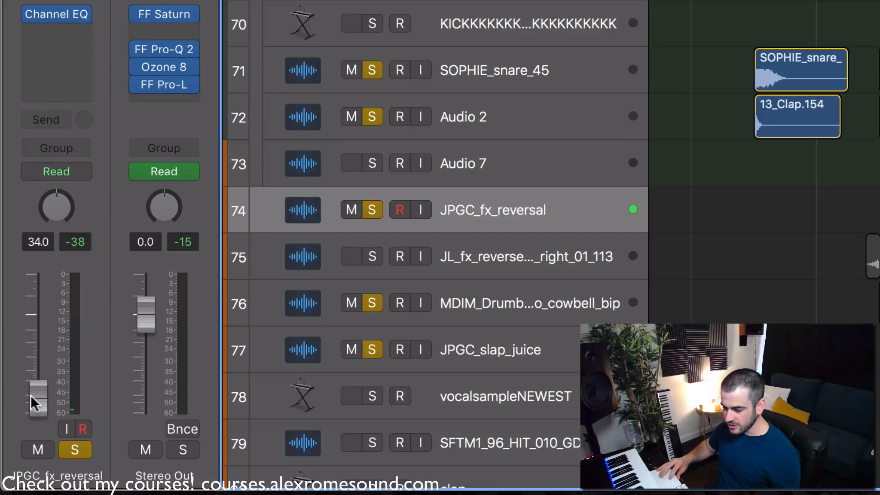
key(space)
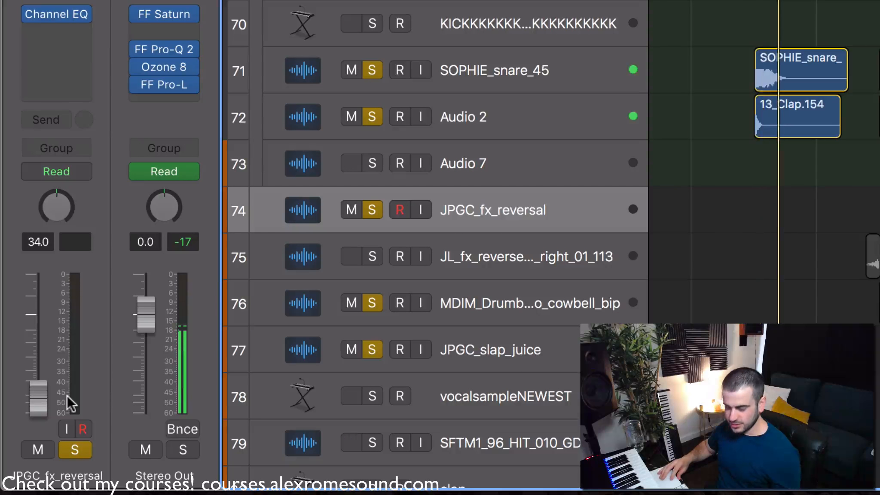
drag(38, 398, 38, 394)
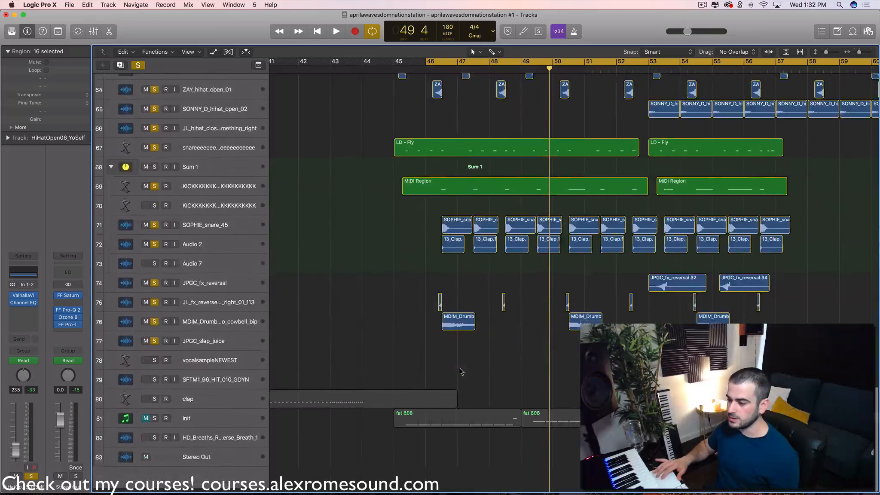
Step: Review the soloed percussion tracks, move the playhead back to bar 45 and play the layered drum section
scroll(460, 371, up, 1)
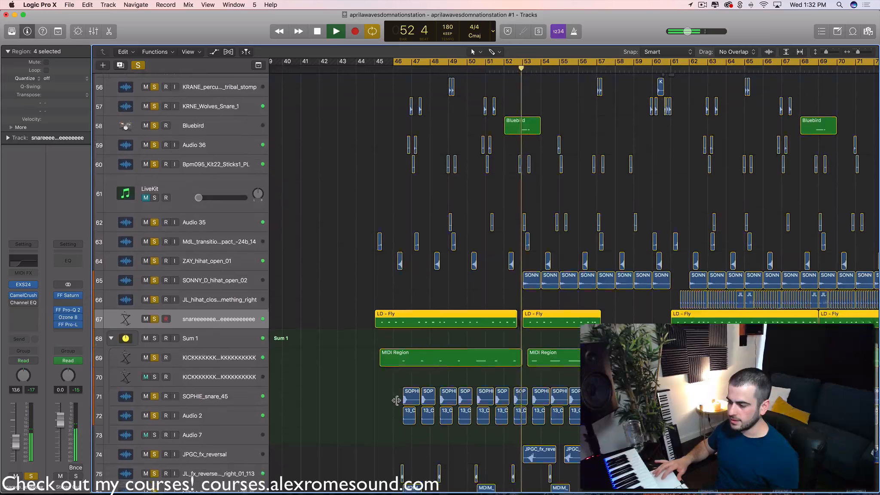
scroll(403, 89, down, 1)
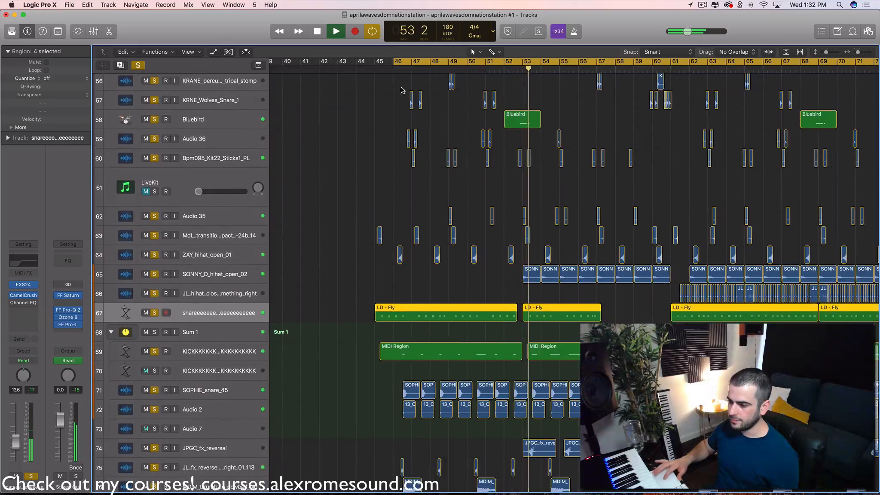
click(385, 67)
drag(388, 67, 377, 64)
scroll(485, 279, up, 5)
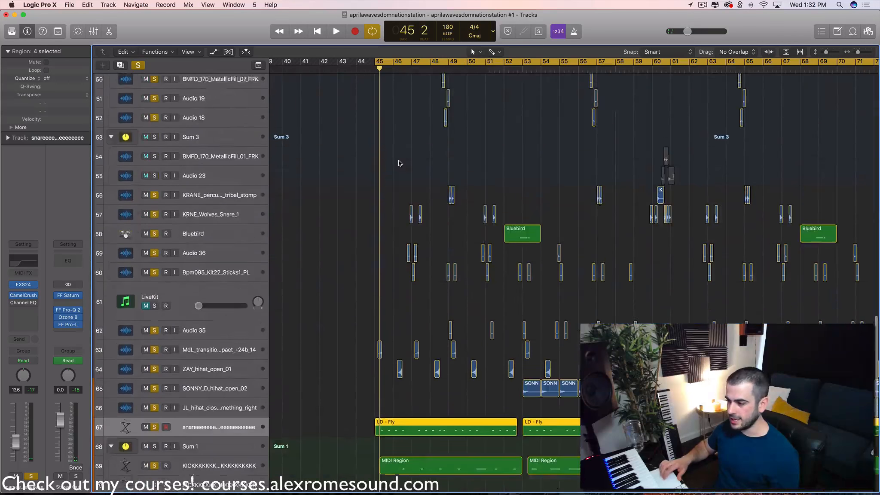
key(space)
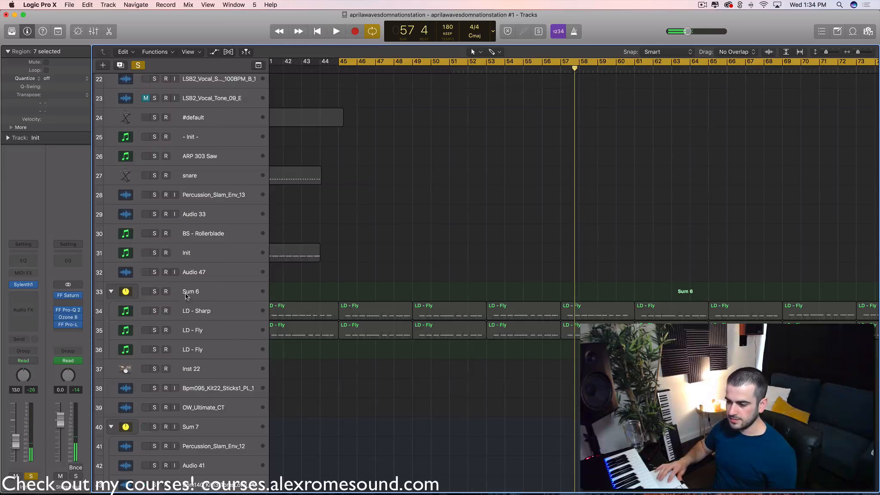
Step: Play the soloed KY - 1996 part on track 7 while looking through the project's other tracks
scroll(177, 275, down, 5)
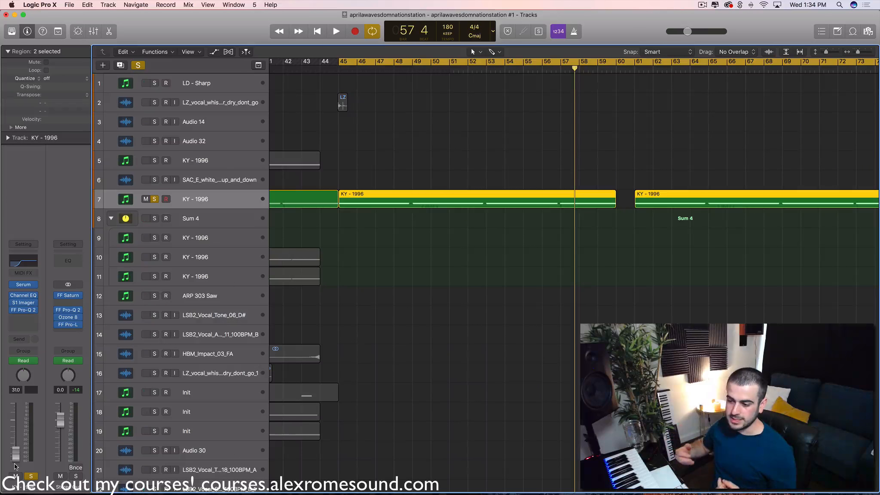
key(space)
scroll(326, 323, down, 10)
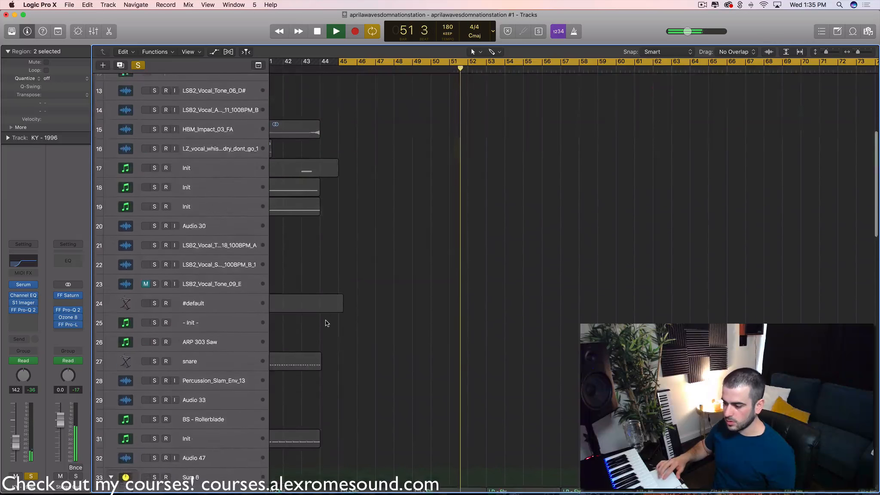
scroll(325, 323, up, 10)
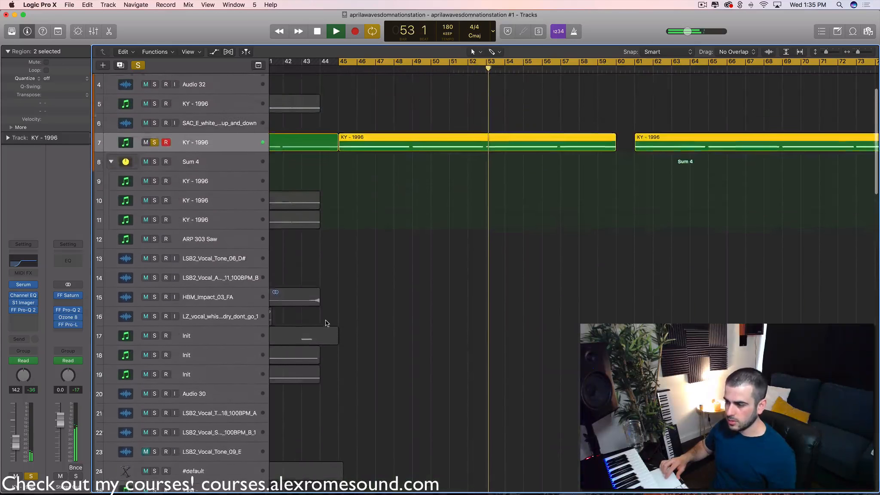
scroll(325, 323, up, 2)
key(space)
Step: Solo the Sum 6 stack on track 33 to hear it with the KY - 1996 part, and unsolo it after playback
click(396, 171)
scroll(395, 171, down, 20)
scroll(396, 171, left, 2)
click(154, 270)
key(space)
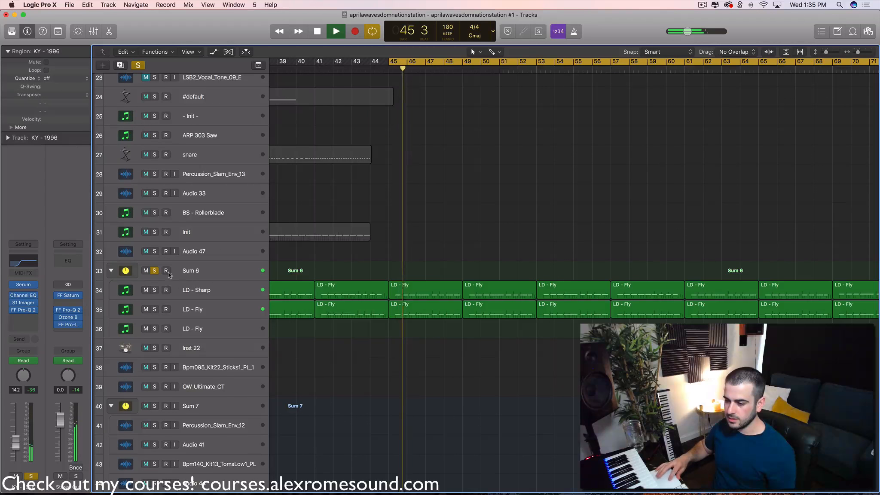
key(space)
click(153, 271)
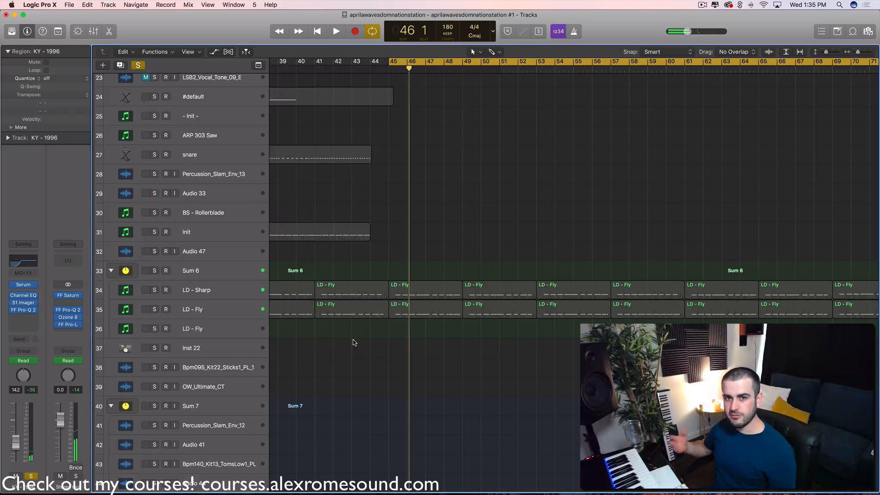
Step: Revisit the KY - 1996 track and select the Sum 6 stack on track 33
scroll(501, 269, up, 20)
key(s)
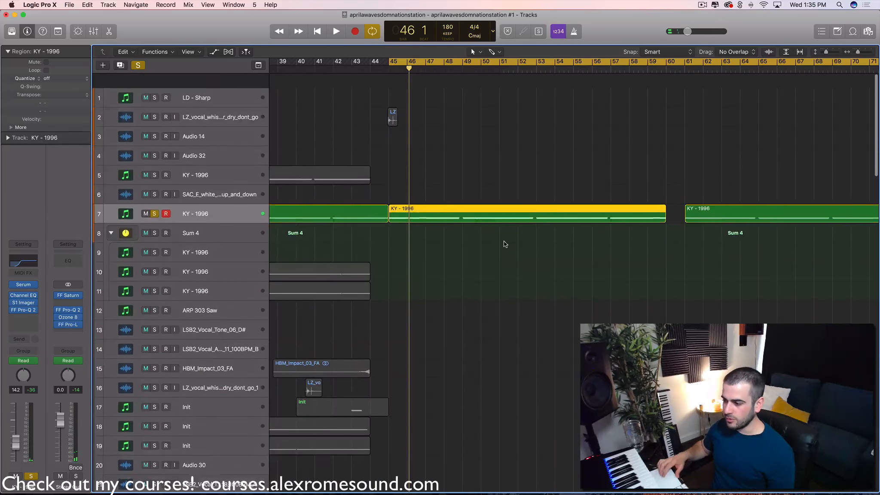
scroll(505, 244, down, 20)
scroll(593, 240, up, 5)
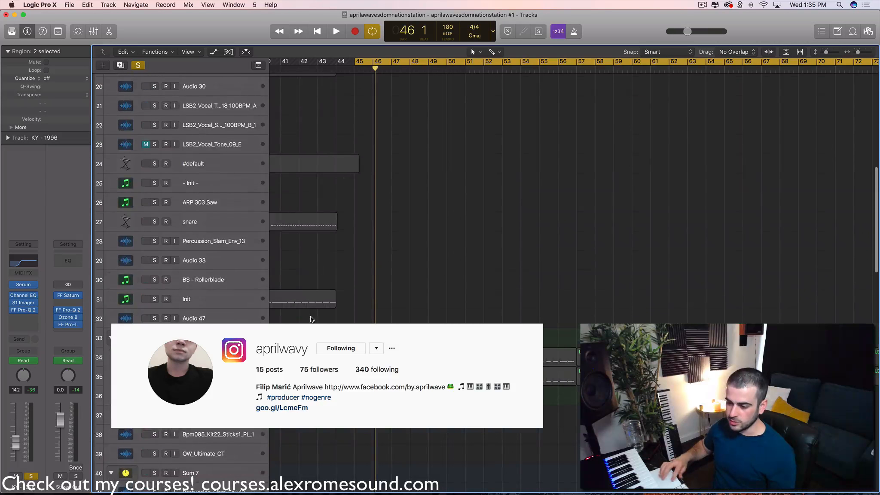
click(194, 331)
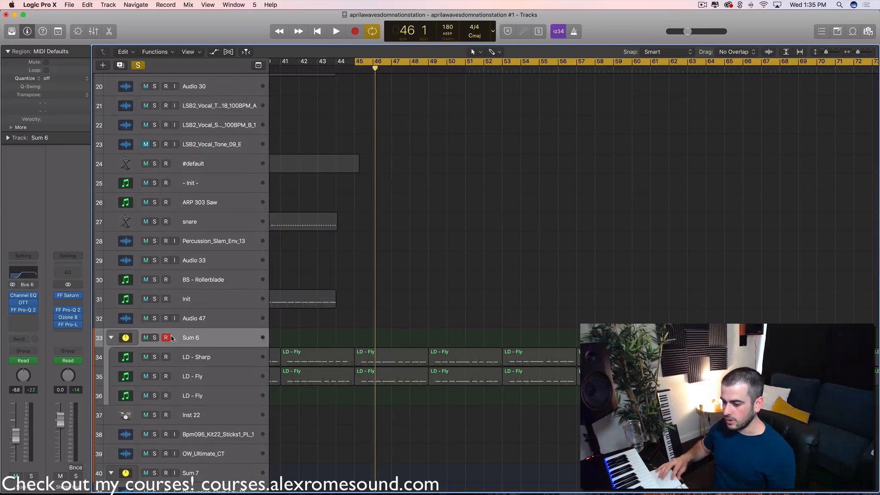